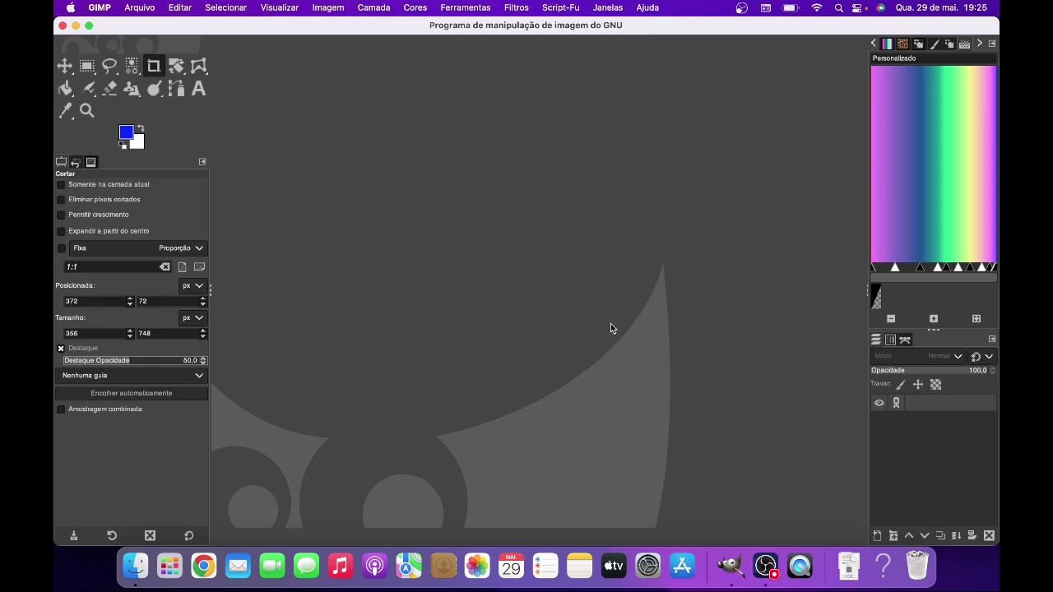
- Open the recently used image lily_yellow_stylized.jpeg
{"action": "left_click", "coordinate": [150, 10]}
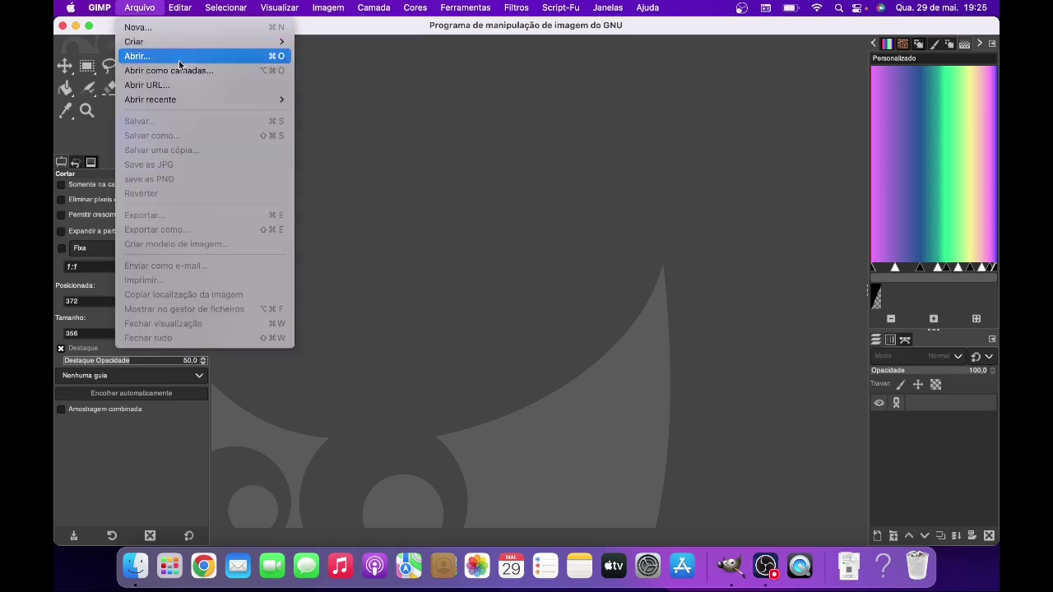
{"action": "mouse_move", "coordinate": [193, 102]}
{"action": "left_click", "coordinate": [326, 103]}
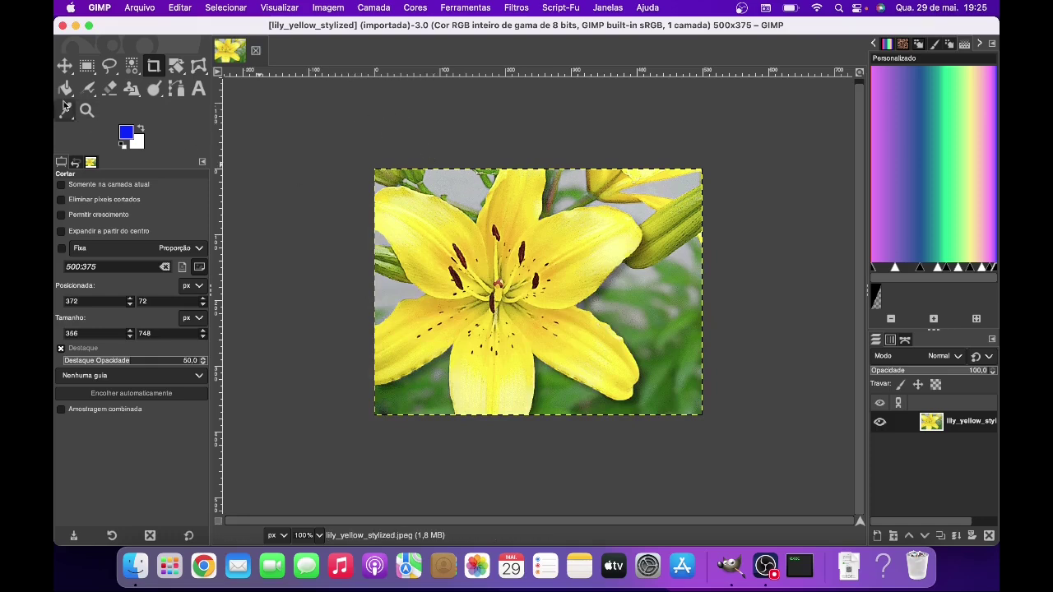
- Activate the Rotate transform tool on the lily layer
{"action": "left_click", "coordinate": [471, 12]}
{"action": "mouse_move", "coordinate": [497, 56]}
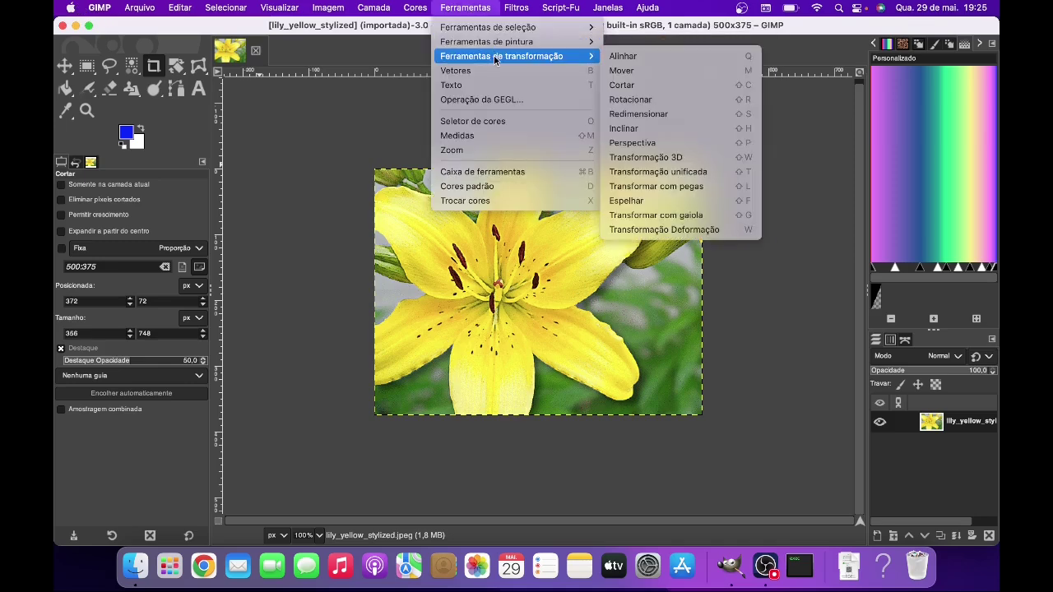
{"action": "left_click", "coordinate": [620, 99]}
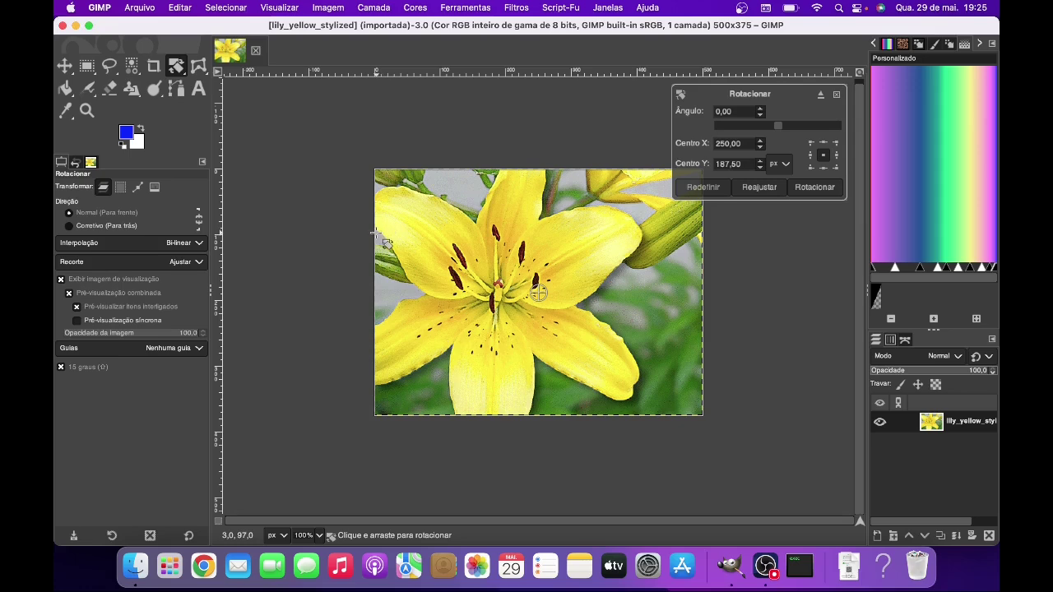
{"action": "left_click", "coordinate": [185, 78]}
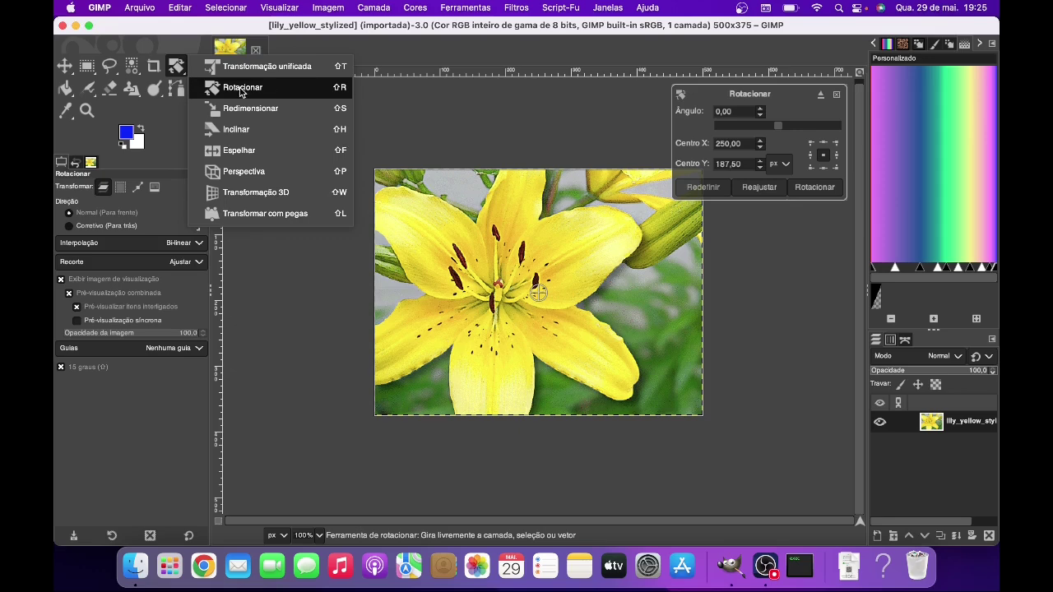
{"action": "left_click", "coordinate": [241, 89]}
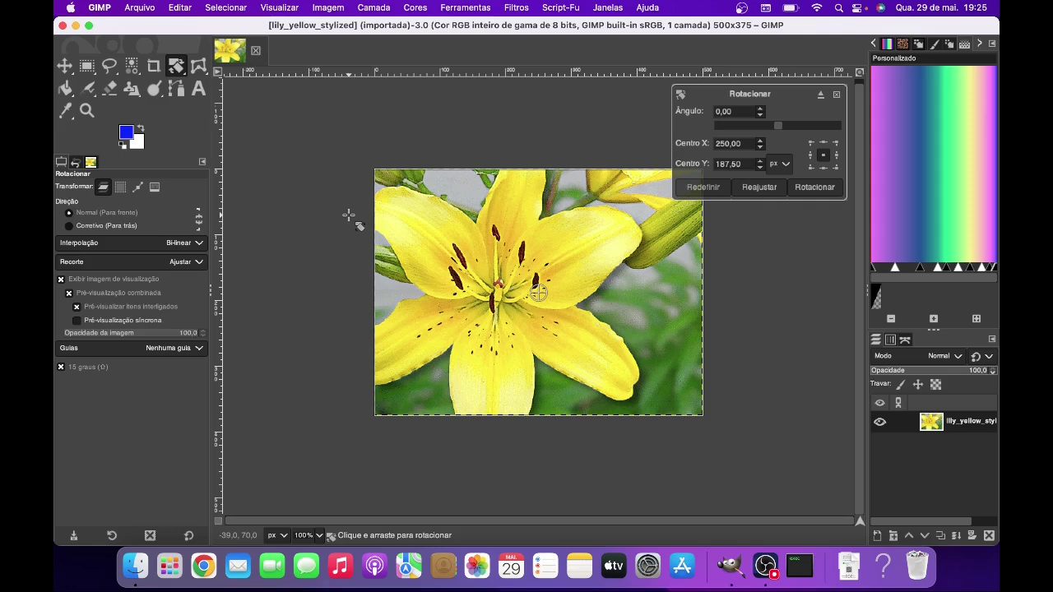
{"action": "key", "text": "shift+r"}
- Try rotating the lily layer by 30 degrees about its centre and undo the rotation
{"action": "left_click_drag", "start_coordinate": [626, 237], "coordinate": [601, 311]}
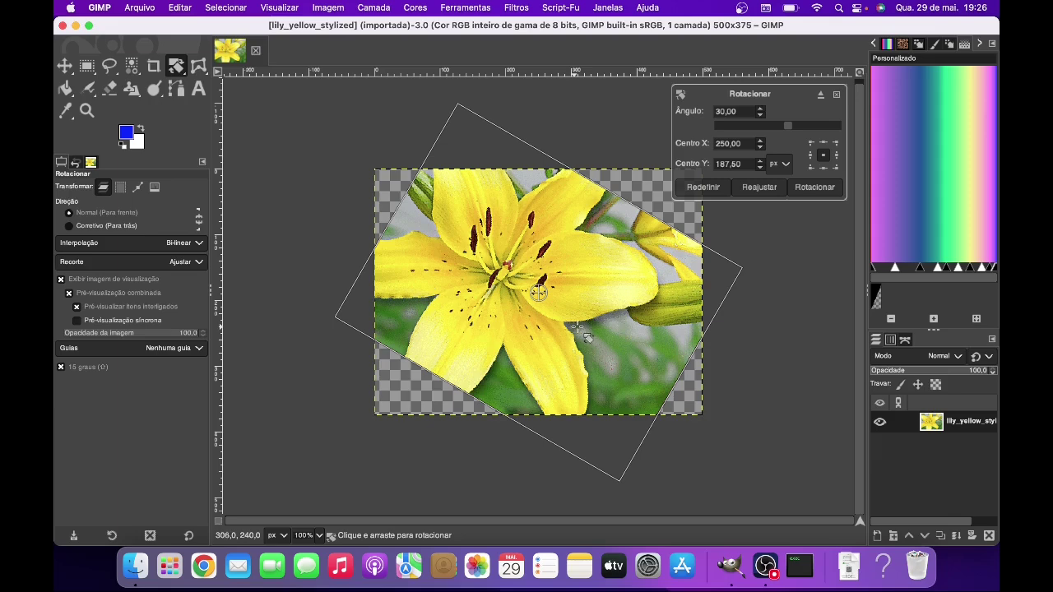
{"action": "left_click", "coordinate": [180, 8]}
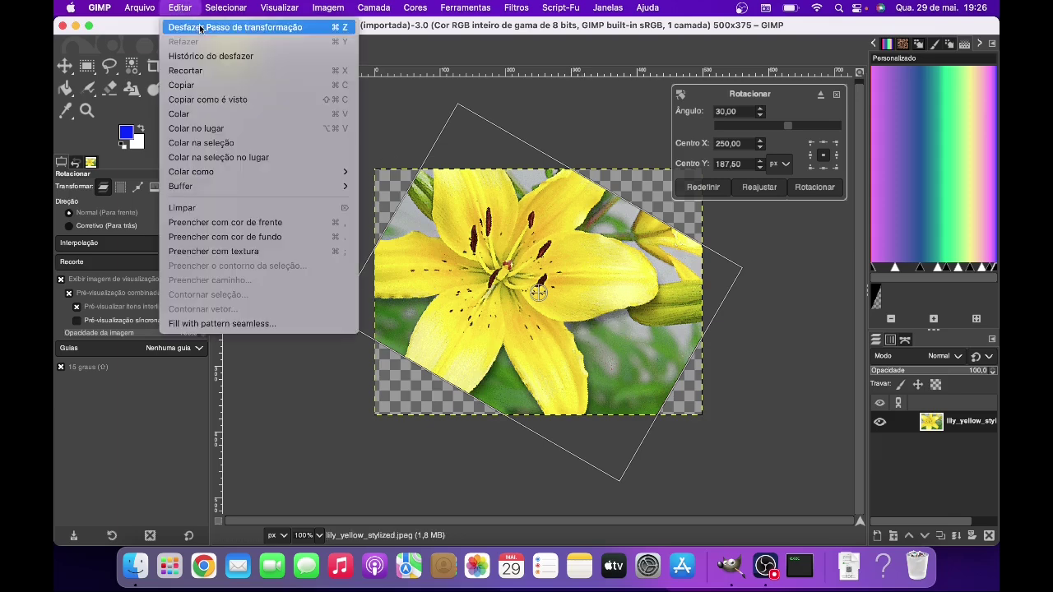
{"action": "left_click", "coordinate": [200, 28]}
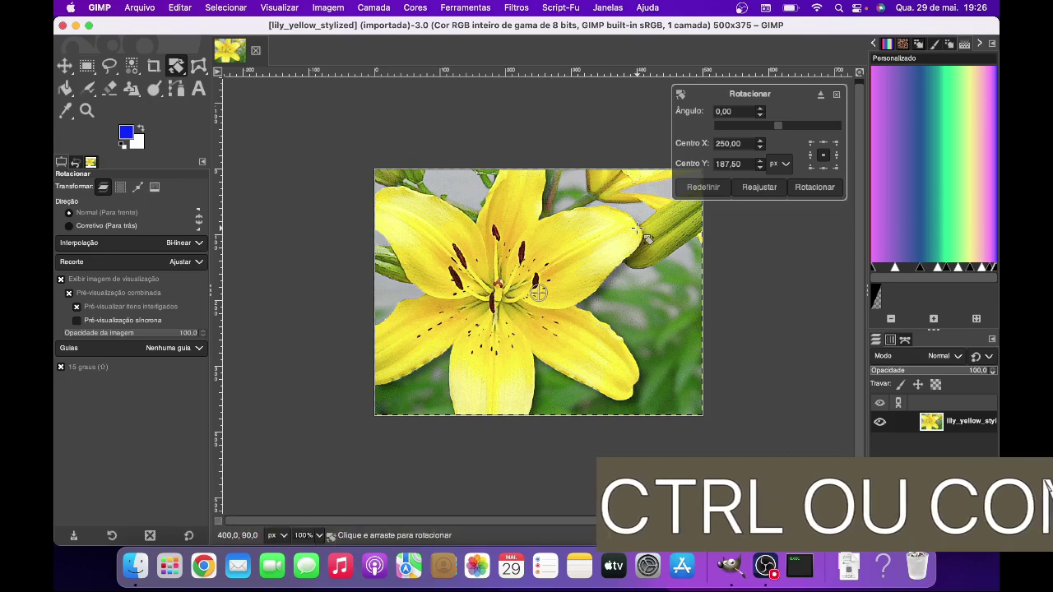
- Try rotating the lily layer by 45 degrees about its centre and undo the transformation
{"action": "left_click_drag", "start_coordinate": [637, 228], "coordinate": [647, 307]}
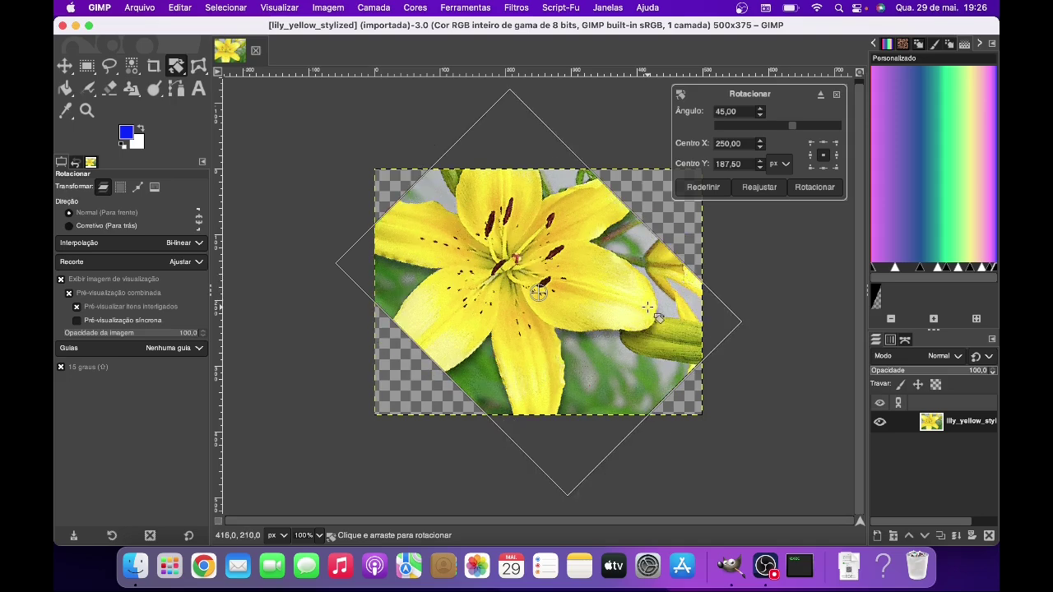
{"action": "left_click", "coordinate": [226, 11]}
{"action": "mouse_move", "coordinate": [180, 7]}
{"action": "left_click", "coordinate": [184, 26]}
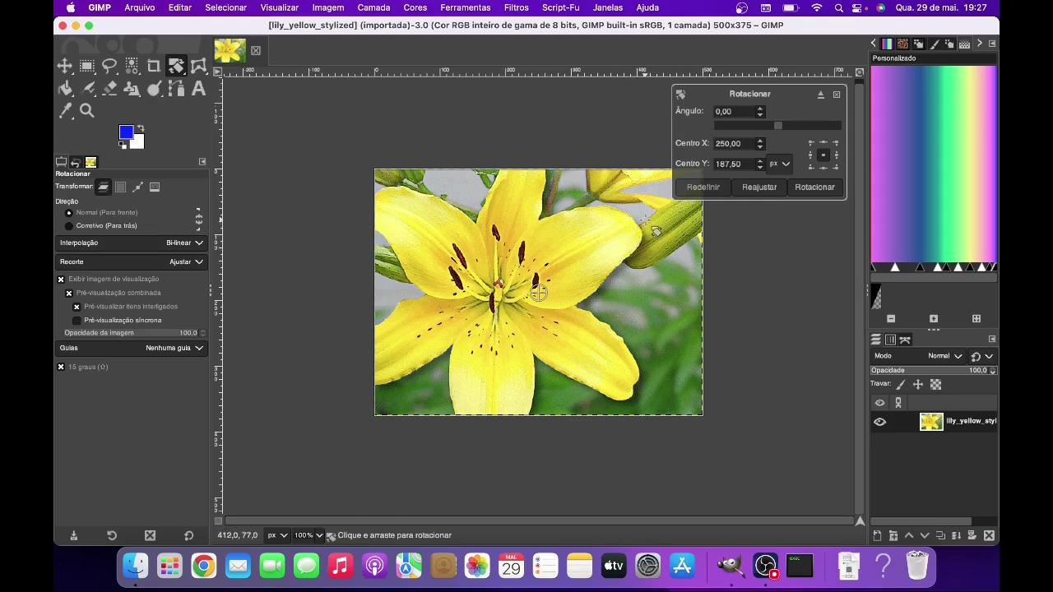
- Try the 30-degree rotation of the lily layer once more and undo it
{"action": "left_click_drag", "start_coordinate": [656, 231], "coordinate": [663, 302]}
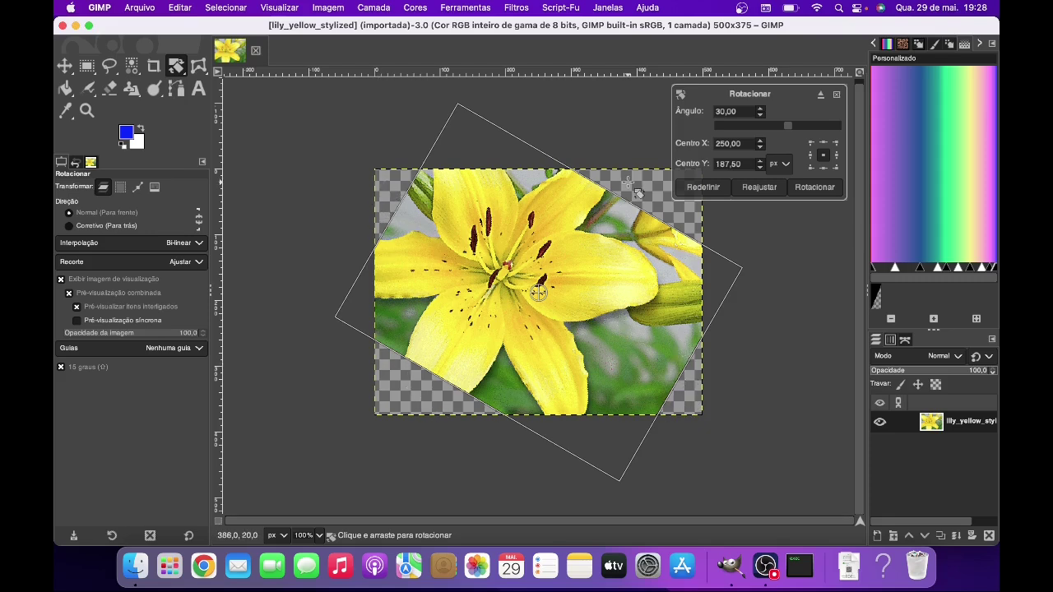
{"action": "left_click", "coordinate": [182, 9]}
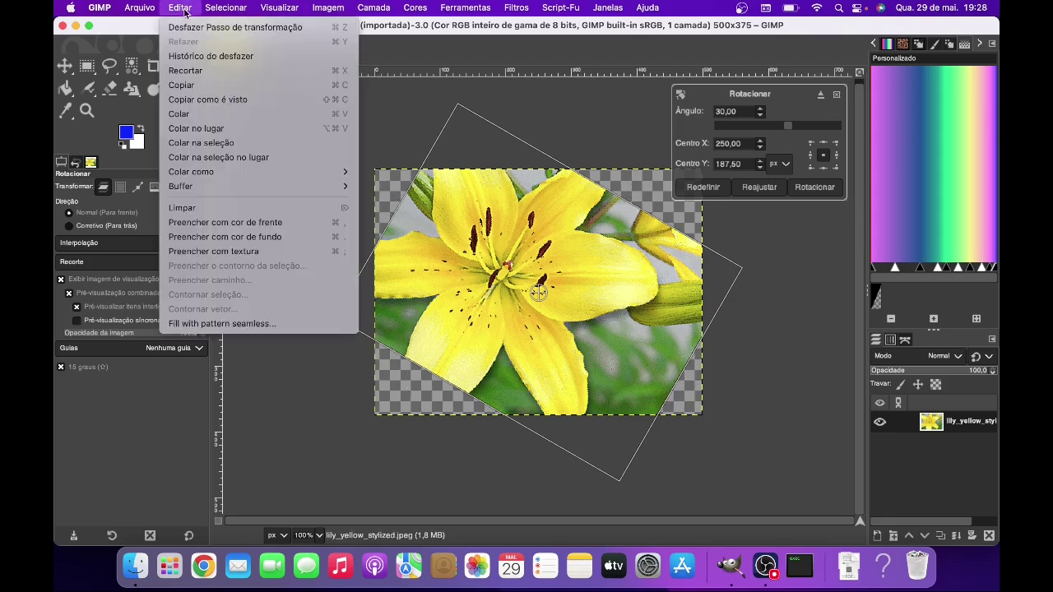
{"action": "left_click", "coordinate": [199, 29]}
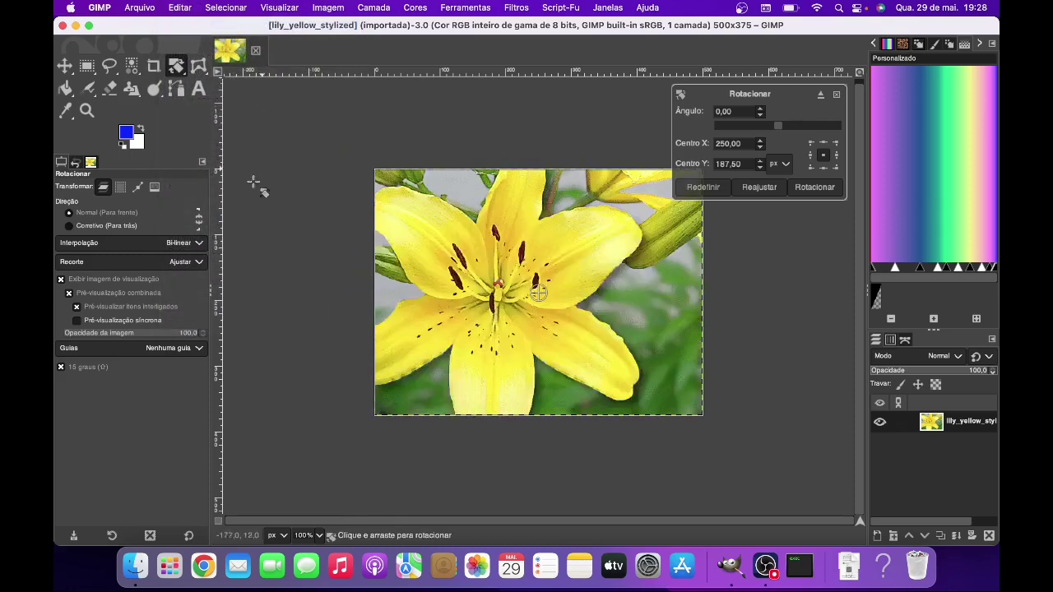
- Set the Rotate tool to transform the whole image, try a 15-degree rotation and undo it
{"action": "left_click", "coordinate": [154, 188]}
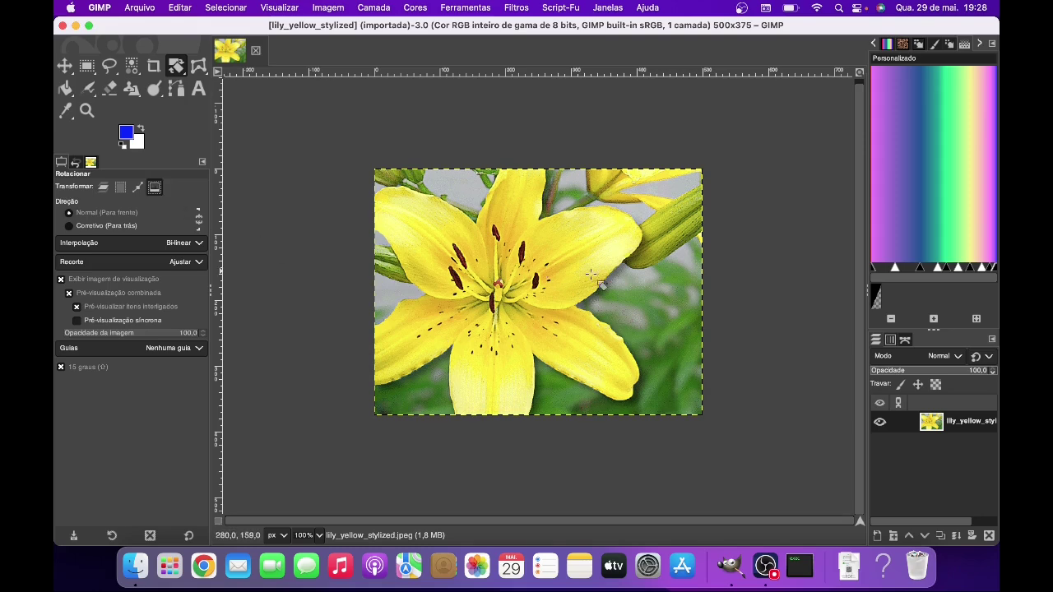
{"action": "left_click", "coordinate": [652, 270]}
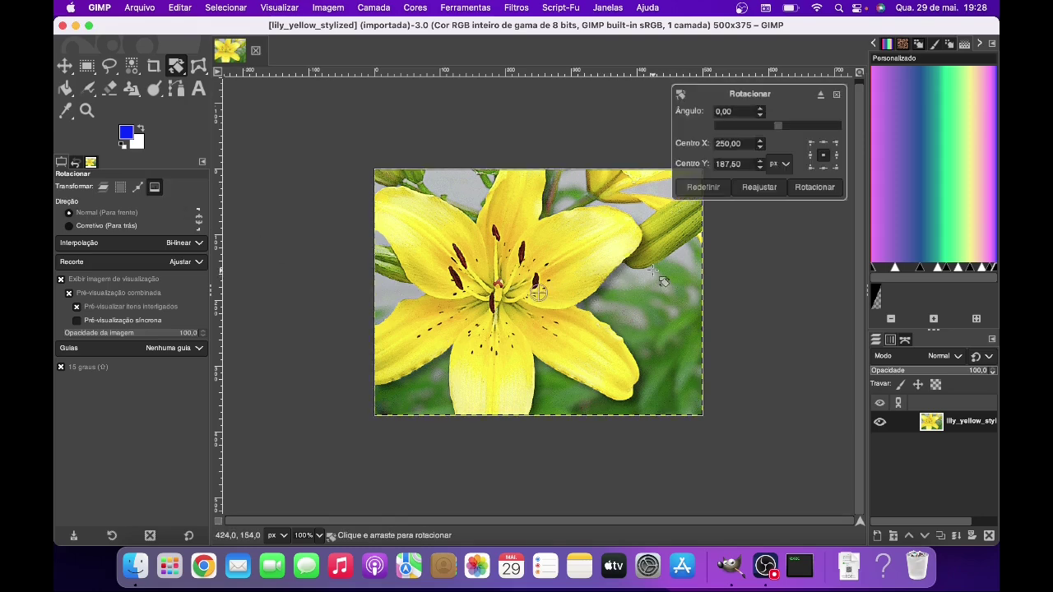
{"action": "left_click_drag", "start_coordinate": [654, 277], "coordinate": [647, 309]}
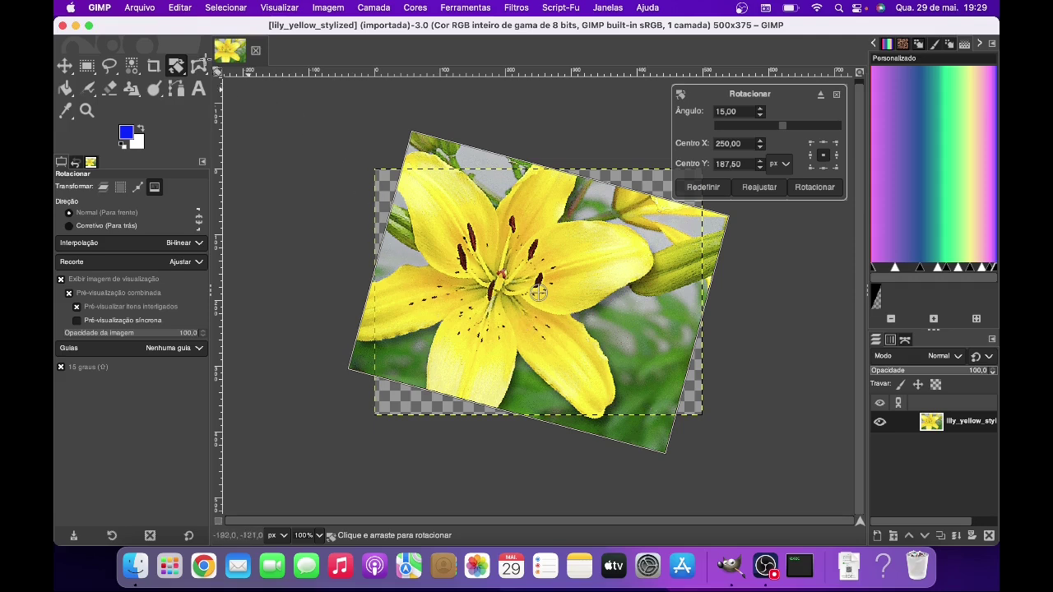
{"action": "left_click", "coordinate": [185, 10]}
{"action": "left_click", "coordinate": [196, 27]}
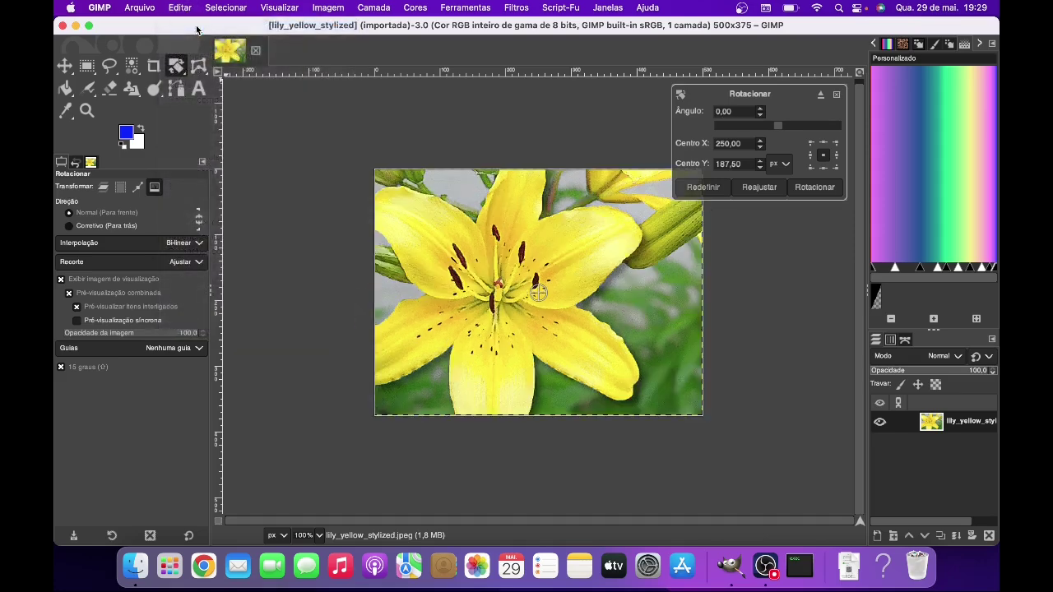
- Draw a rectangular selection of about 329 × 173 px over the middle of the flower
{"action": "left_click", "coordinate": [465, 8]}
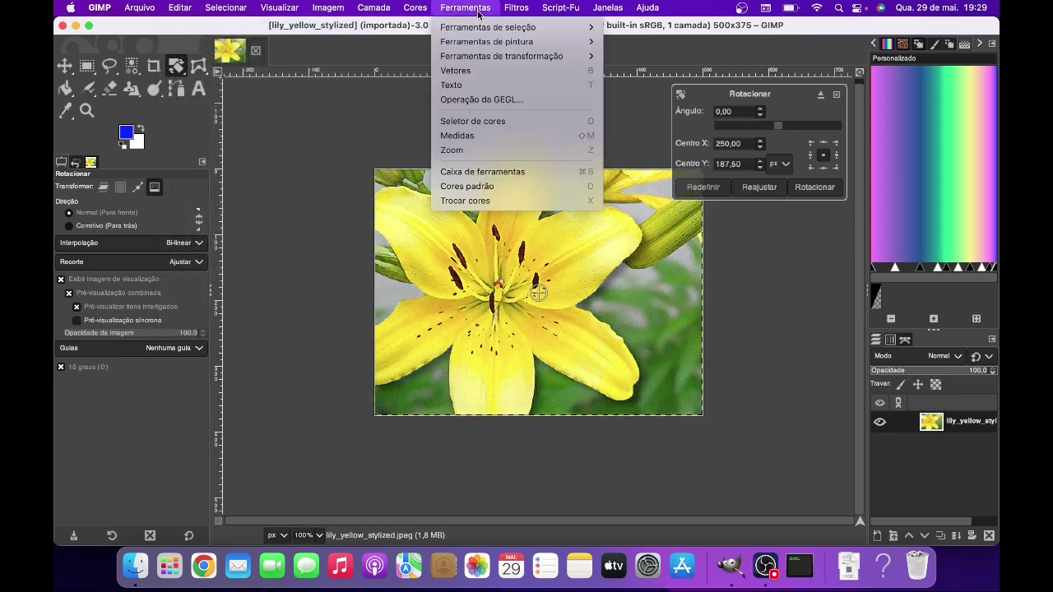
{"action": "mouse_move", "coordinate": [489, 27]}
{"action": "left_click", "coordinate": [624, 29]}
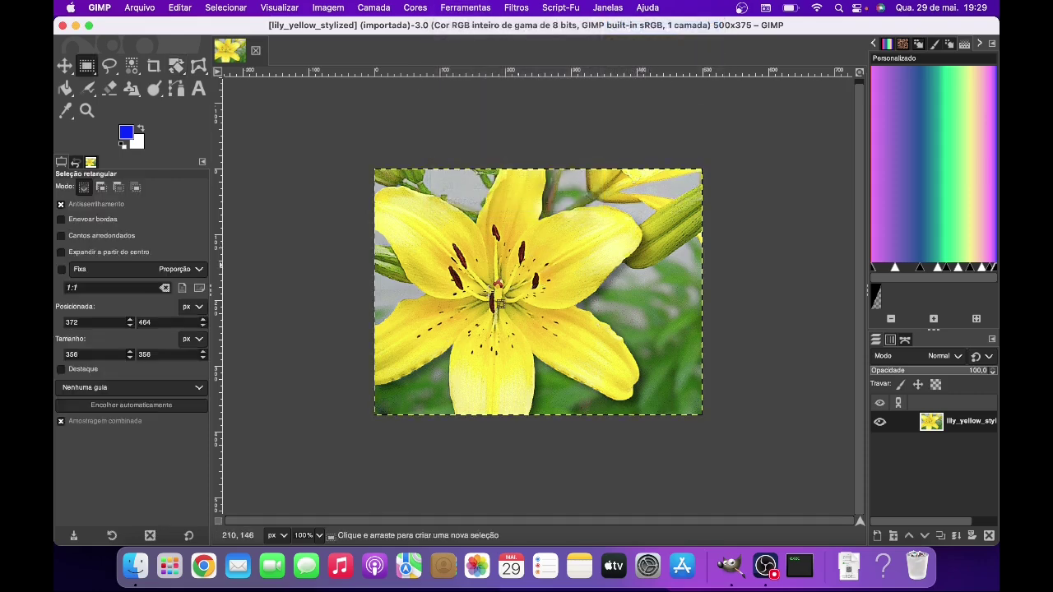
{"action": "left_click_drag", "start_coordinate": [440, 239], "coordinate": [655, 352]}
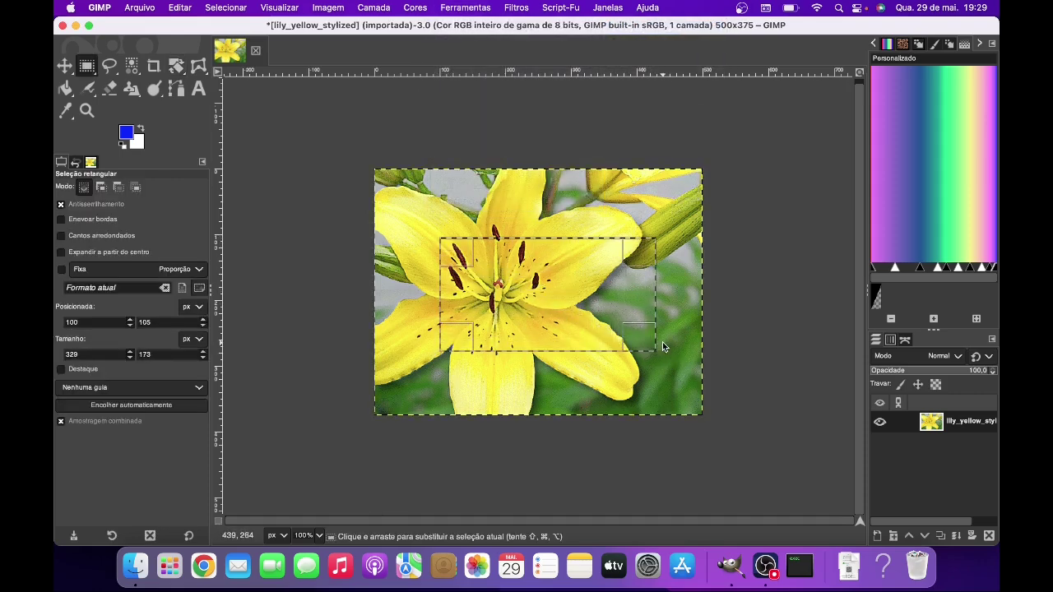
- Set the Rotate tool to transform the selection, try a 15-degree rotation, return the angle to 0 and cancel
{"action": "left_click", "coordinate": [457, 8]}
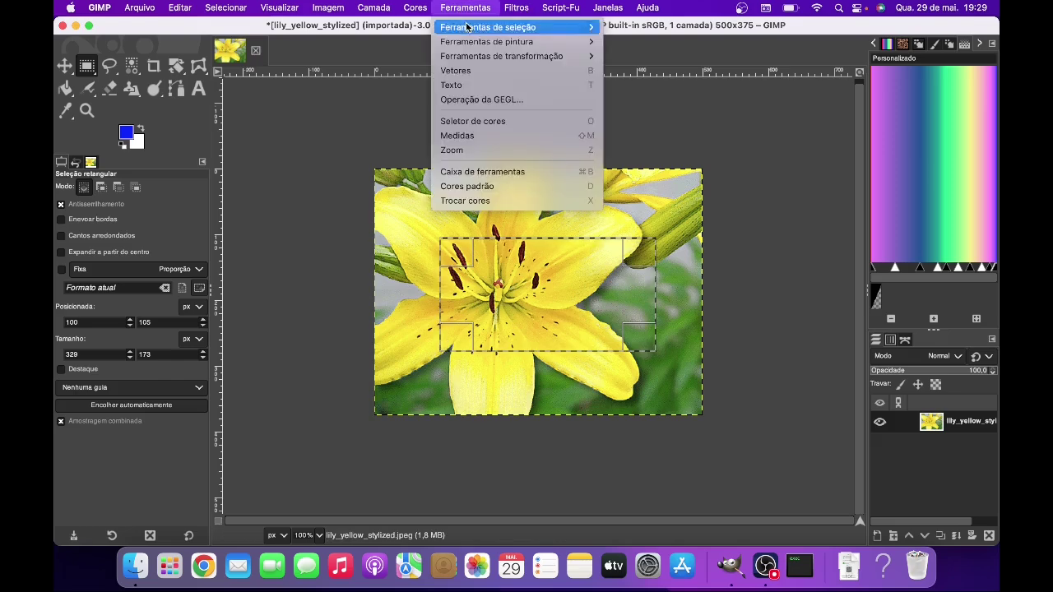
{"action": "mouse_move", "coordinate": [506, 56]}
{"action": "left_click", "coordinate": [636, 101]}
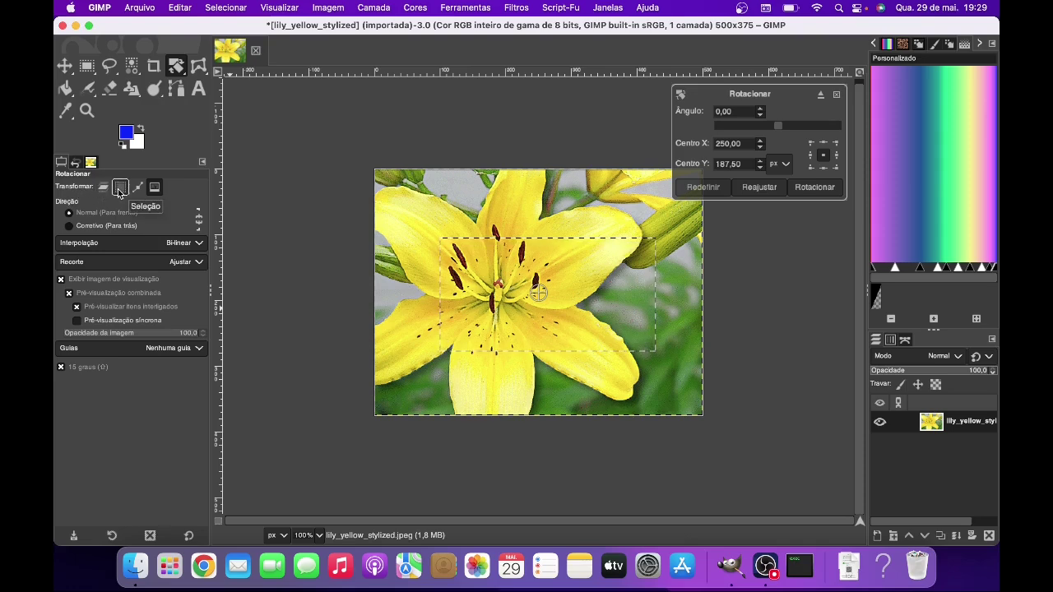
{"action": "left_click", "coordinate": [119, 187]}
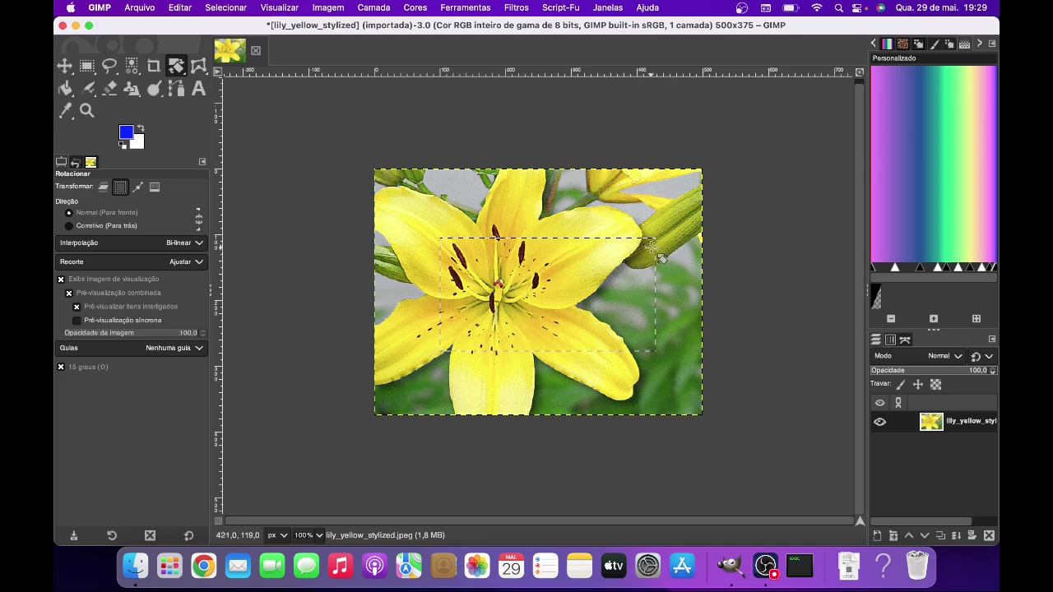
{"action": "left_click_drag", "start_coordinate": [651, 246], "coordinate": [651, 275]}
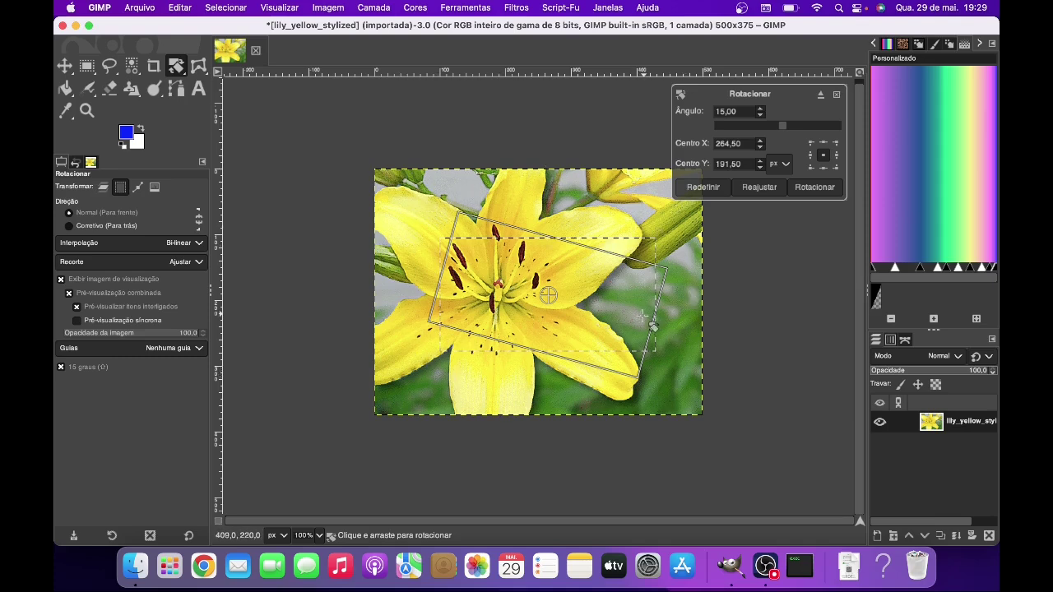
{"action": "left_click_drag", "start_coordinate": [645, 294], "coordinate": [640, 261]}
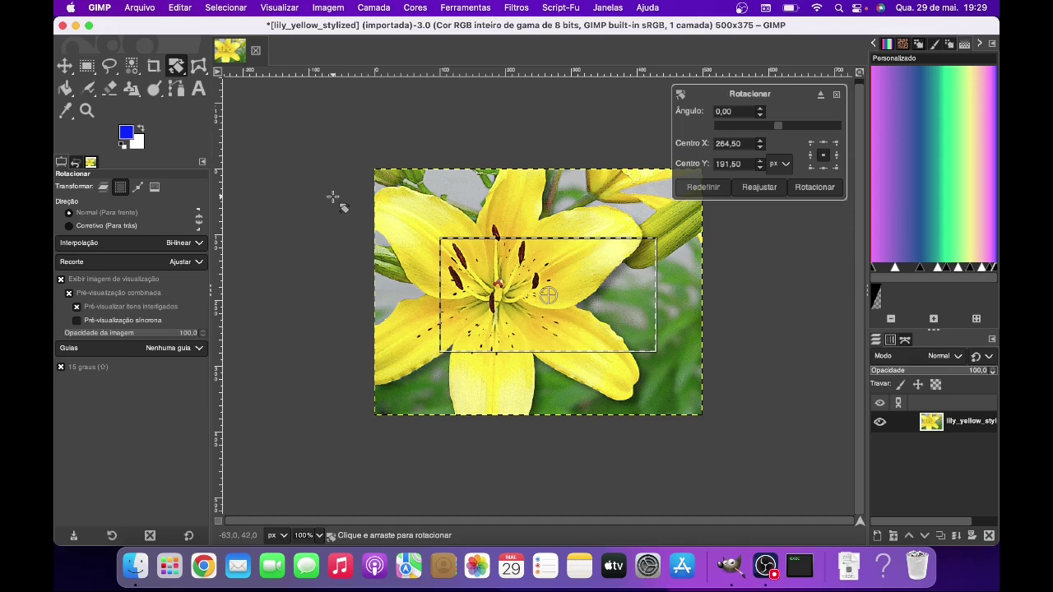
{"action": "key", "text": "Escape"}
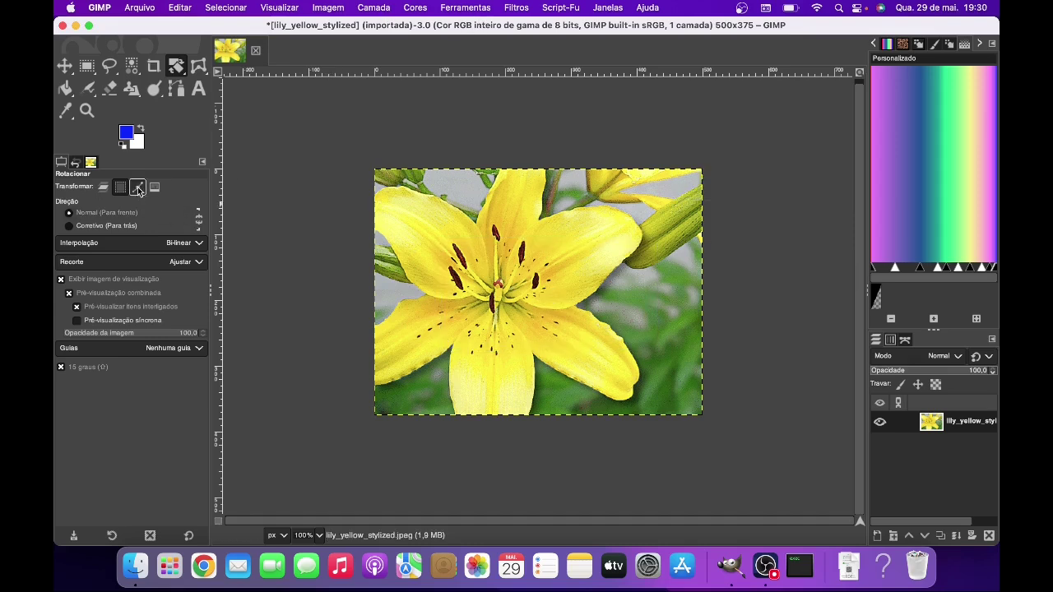
- Draw a closed four-point path around the flower's centre with the Paths tool and turn on its visibility
{"action": "left_click", "coordinate": [470, 9]}
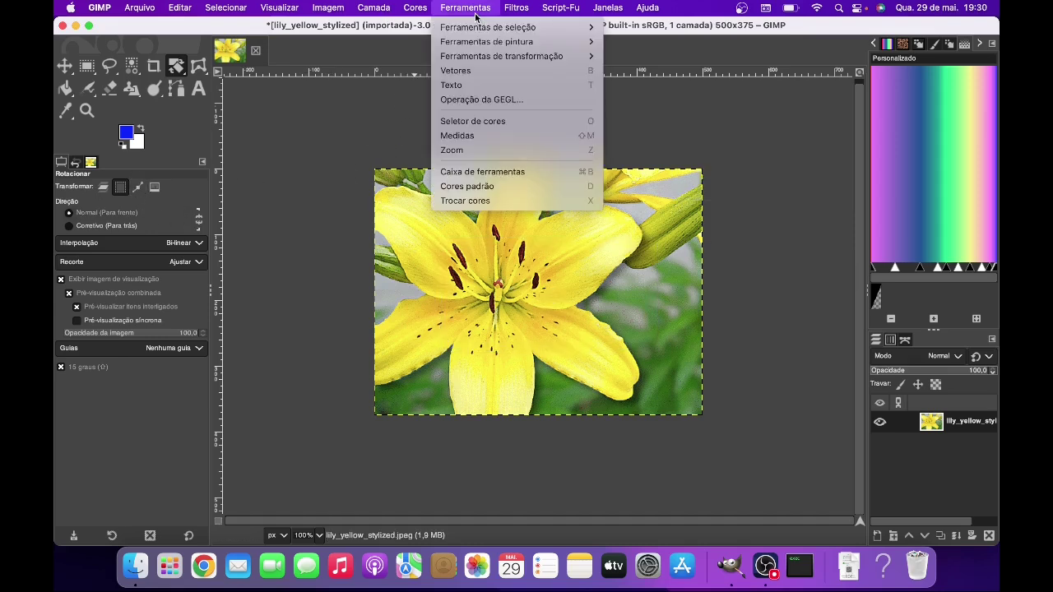
{"action": "left_click", "coordinate": [475, 78]}
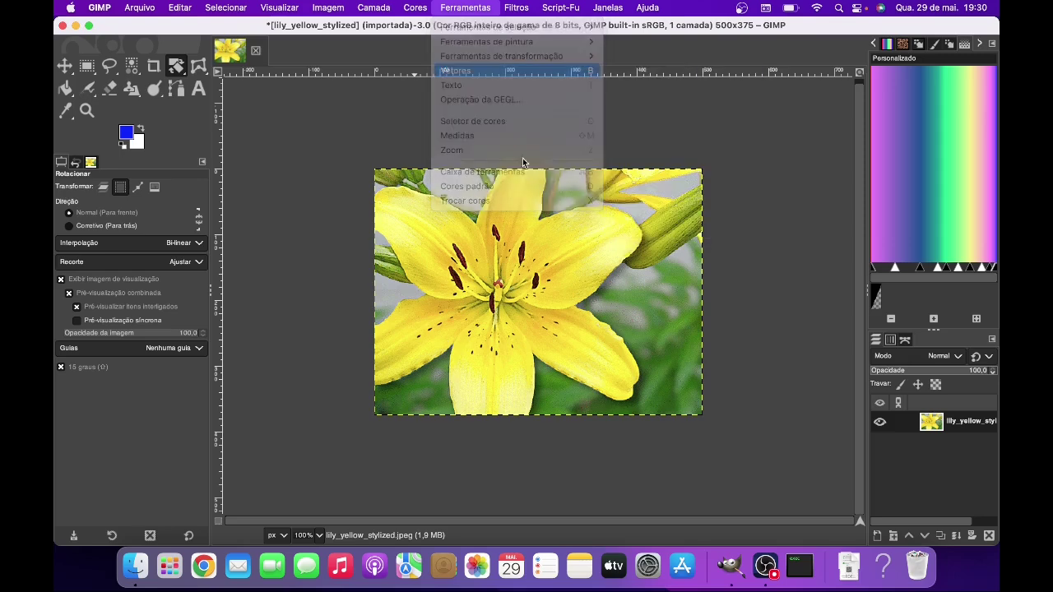
{"action": "left_click", "coordinate": [465, 218]}
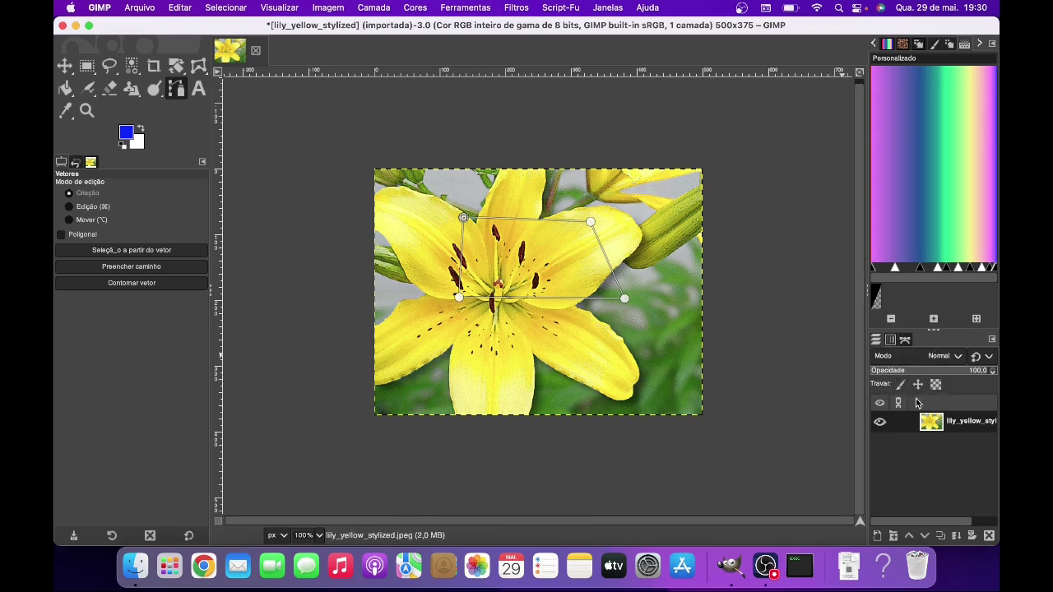
{"action": "left_click", "coordinate": [906, 341]}
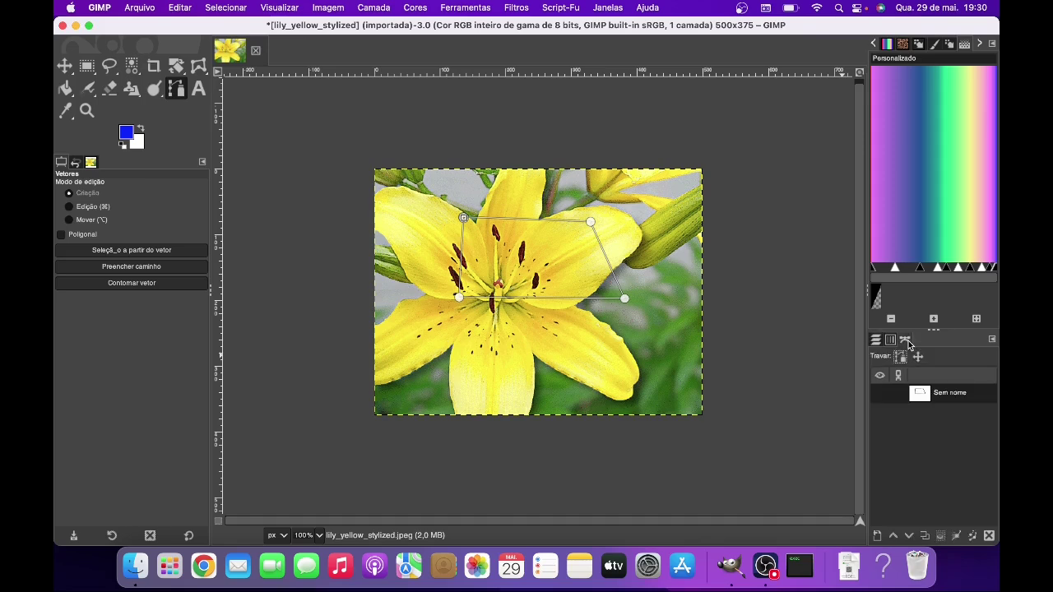
{"action": "left_click", "coordinate": [880, 395]}
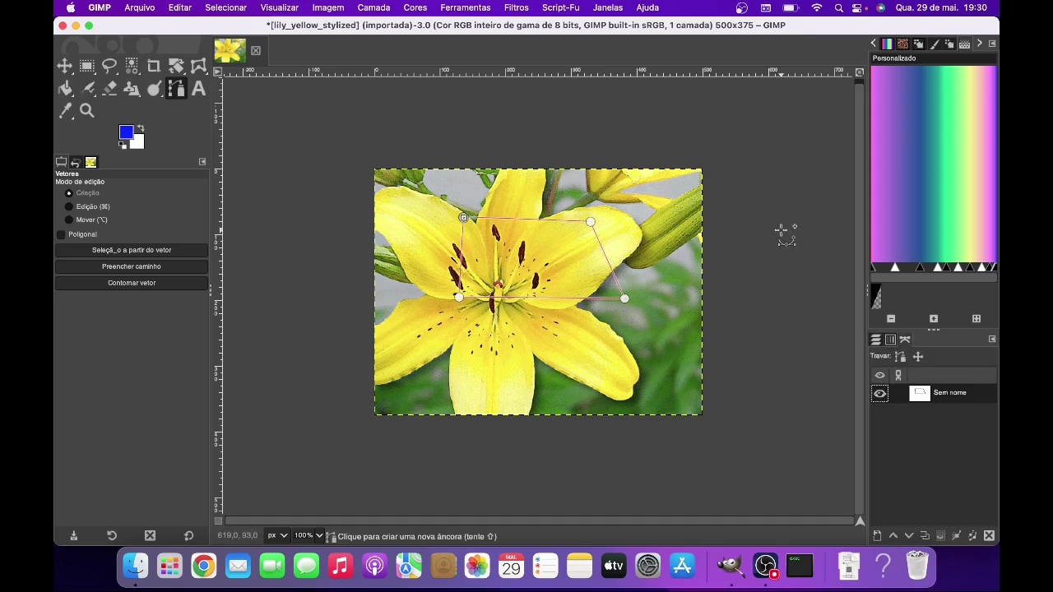
- Set the Rotate tool to transform the path, try a 45-degree rotation and cancel it
{"action": "left_click", "coordinate": [460, 9]}
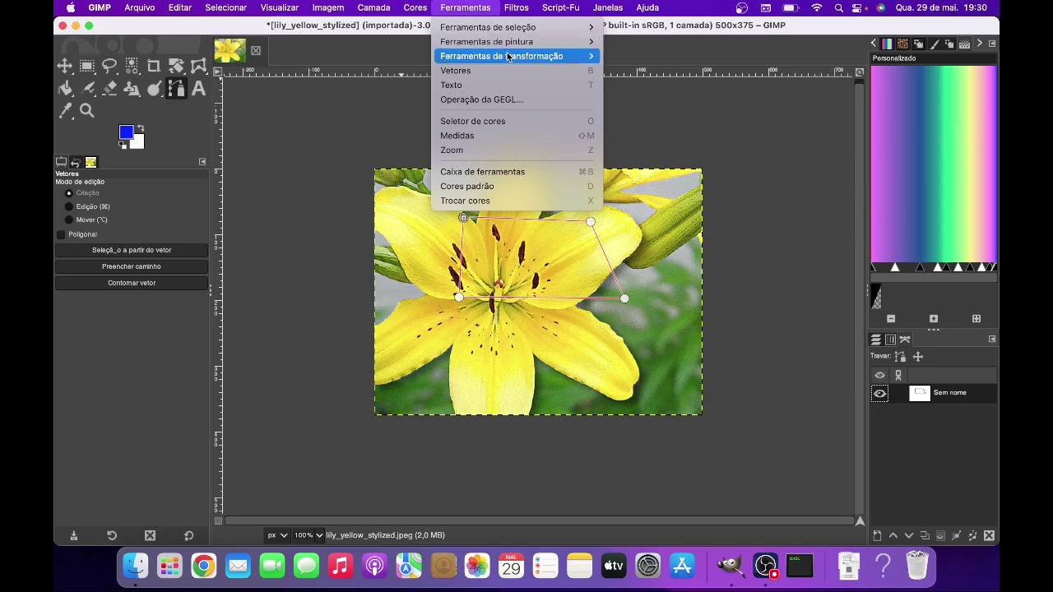
{"action": "mouse_move", "coordinate": [548, 61]}
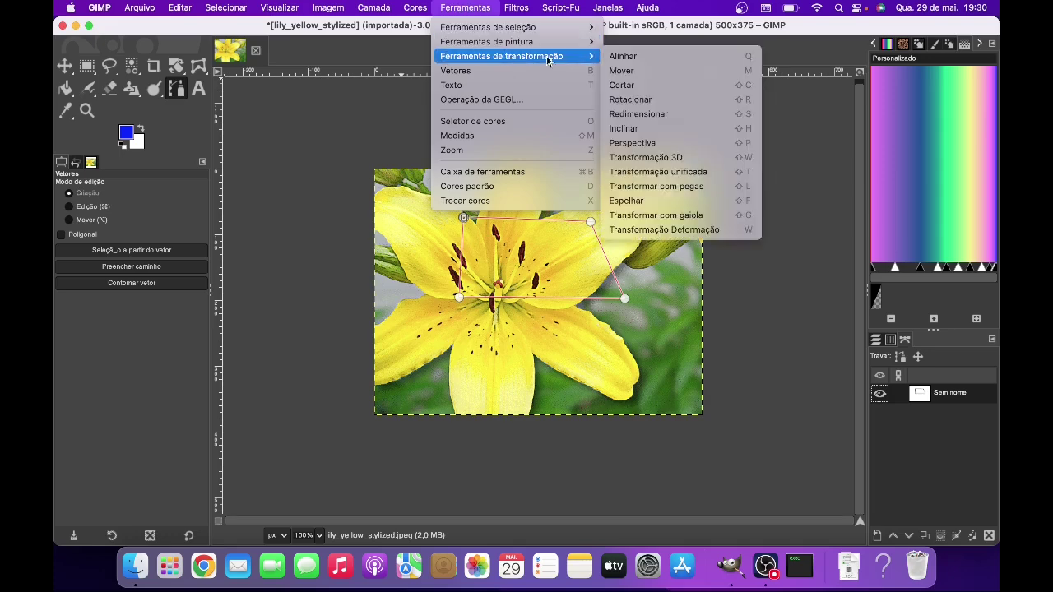
{"action": "left_click", "coordinate": [630, 99]}
{"action": "left_click", "coordinate": [137, 188]}
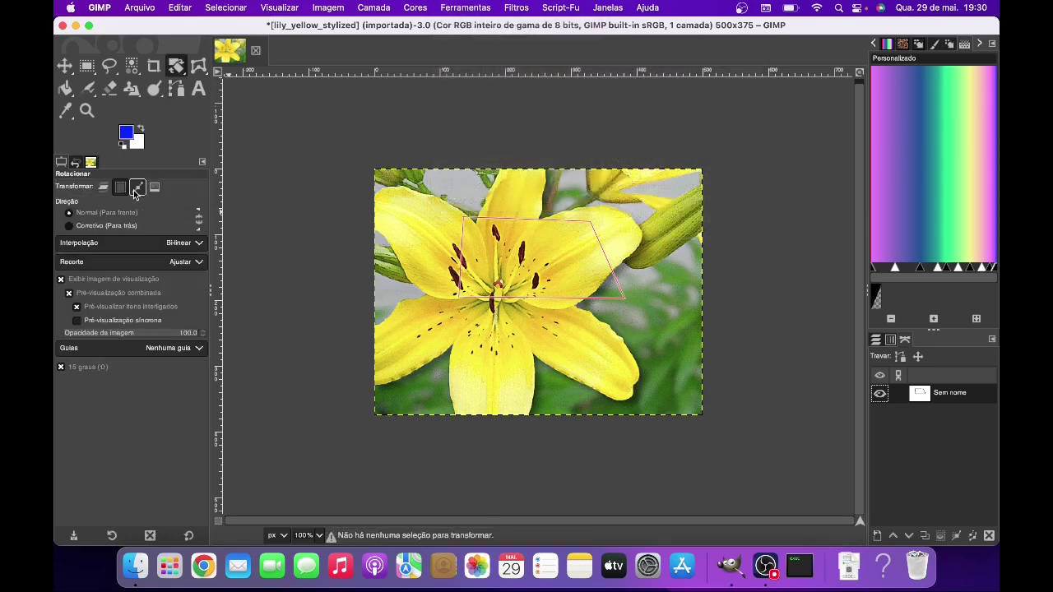
{"action": "left_click", "coordinate": [136, 188]}
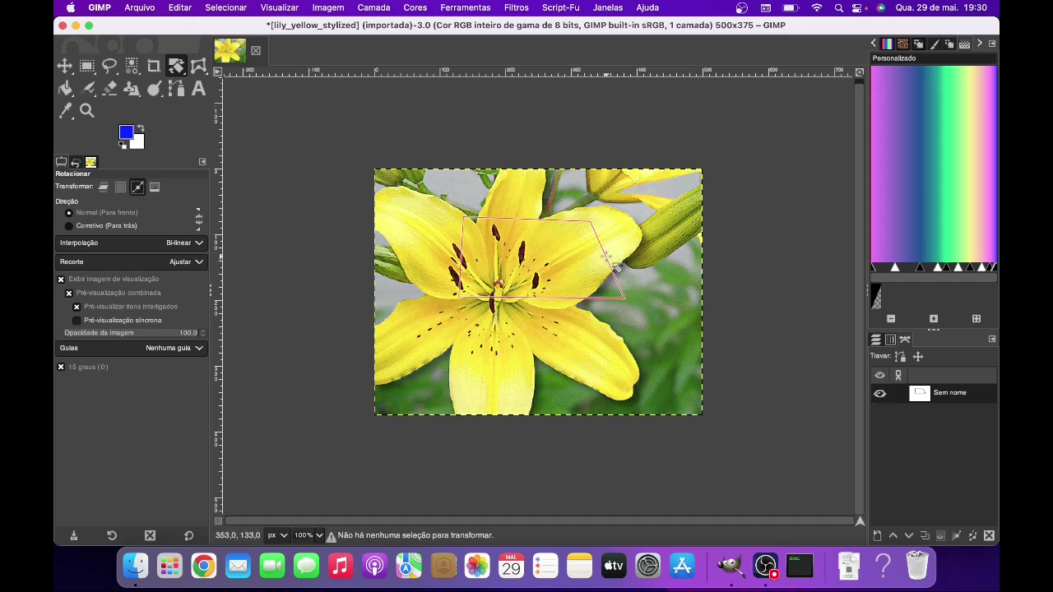
{"action": "left_click_drag", "start_coordinate": [616, 267], "coordinate": [598, 307]}
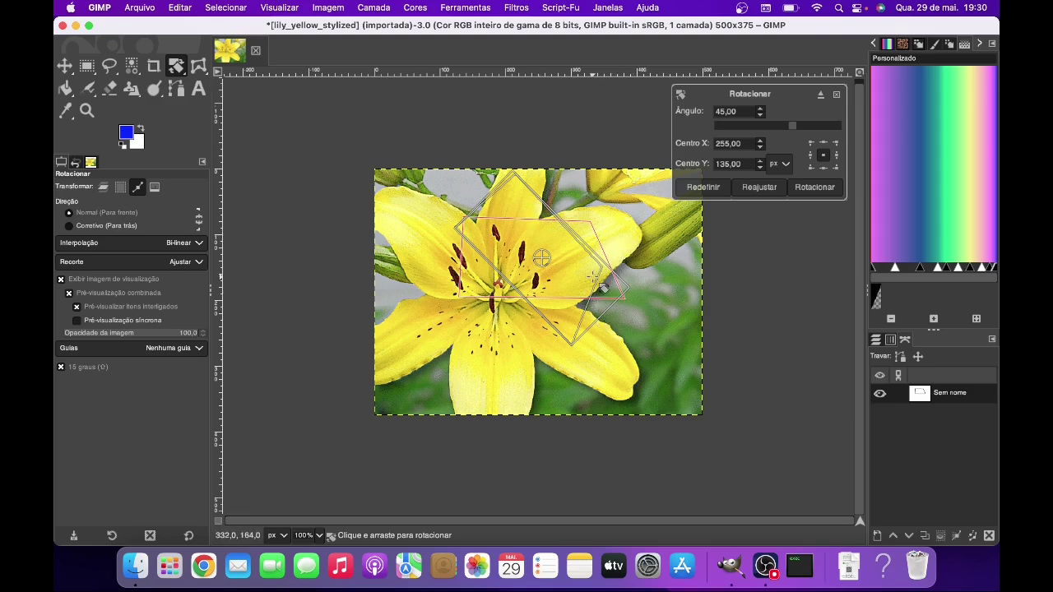
{"action": "key", "text": "Escape"}
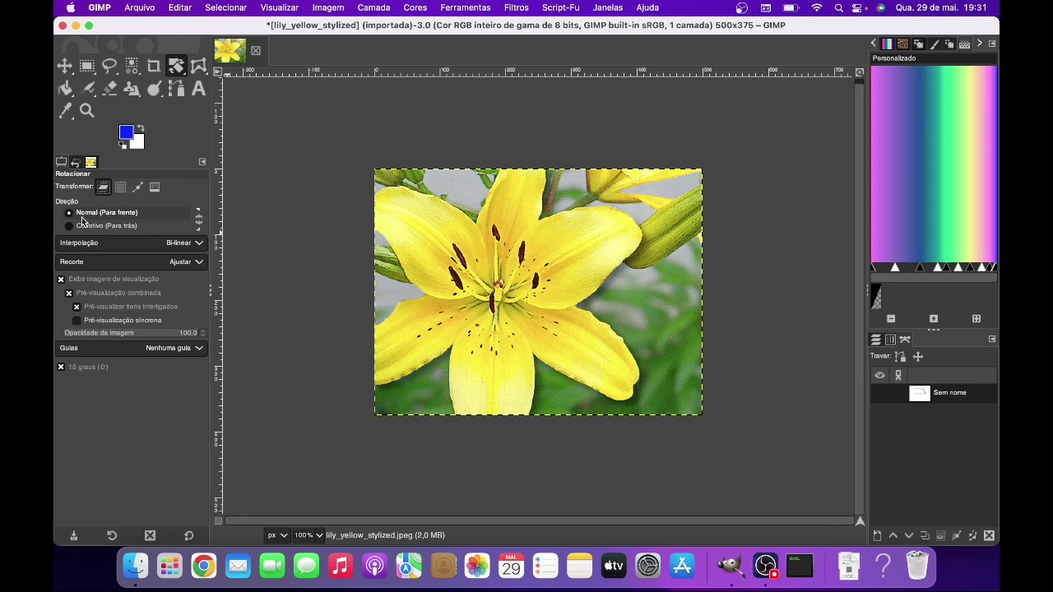
- Try a 15-degree rotation of the layer, switching the direction between Normal and Corrective and ending on Corrective
{"action": "left_click", "coordinate": [636, 211]}
{"action": "left_click_drag", "start_coordinate": [636, 210], "coordinate": [648, 257]}
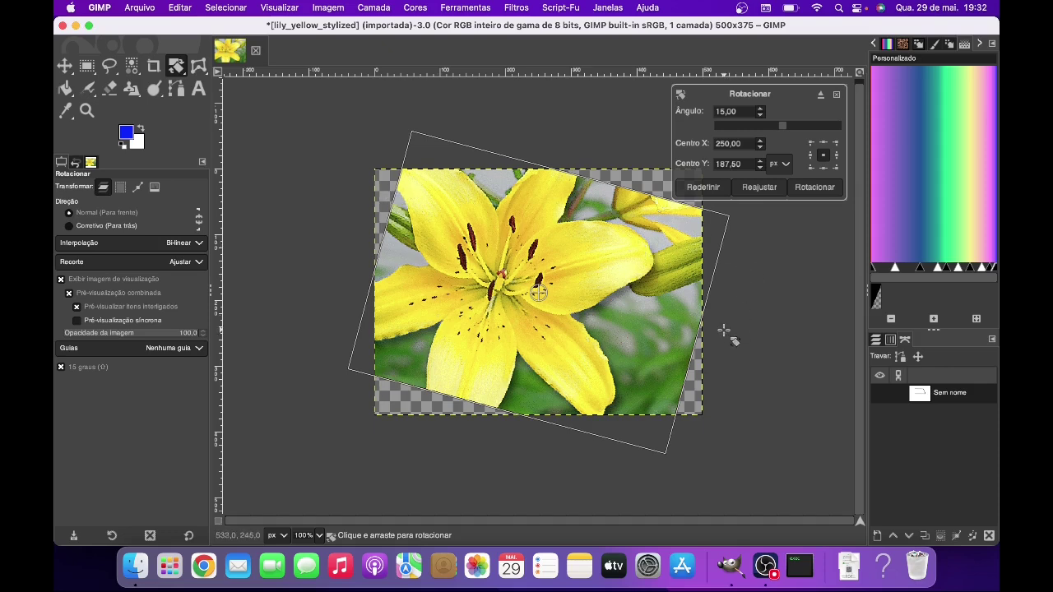
{"action": "left_click", "coordinate": [71, 229]}
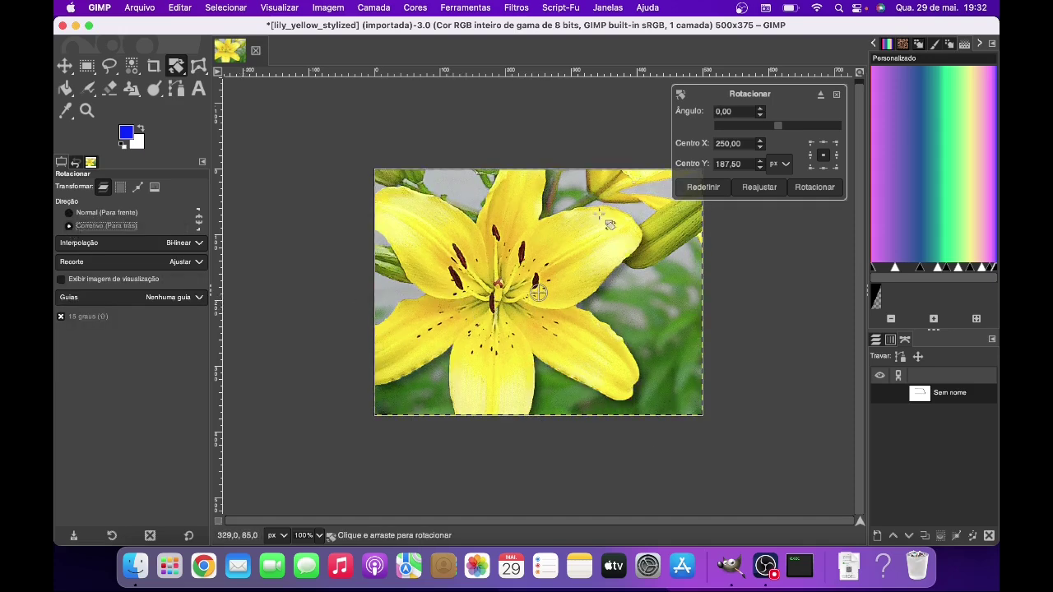
{"action": "left_click", "coordinate": [71, 214]}
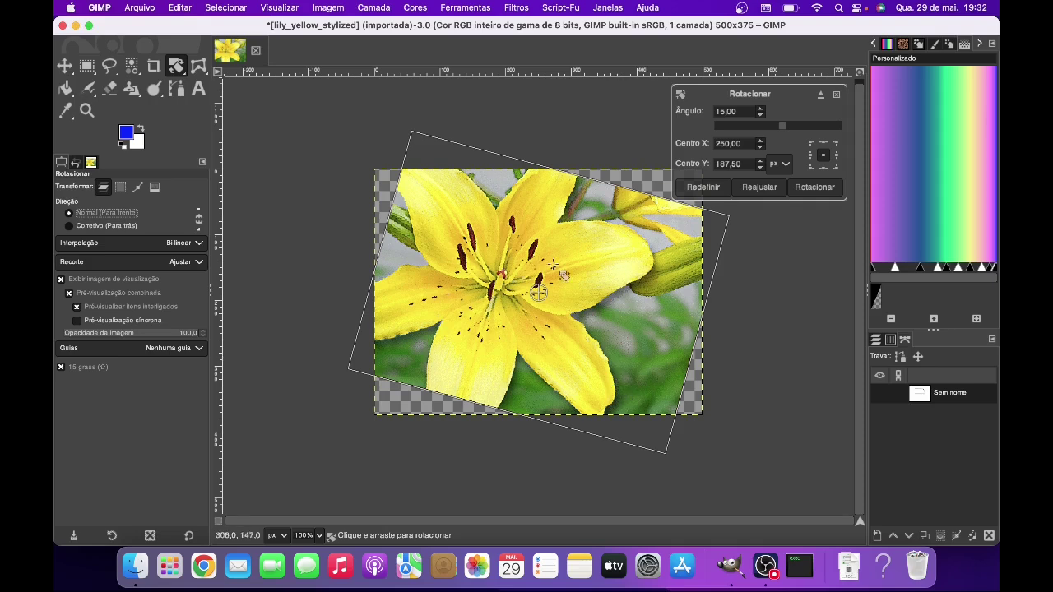
{"action": "left_click", "coordinate": [70, 227]}
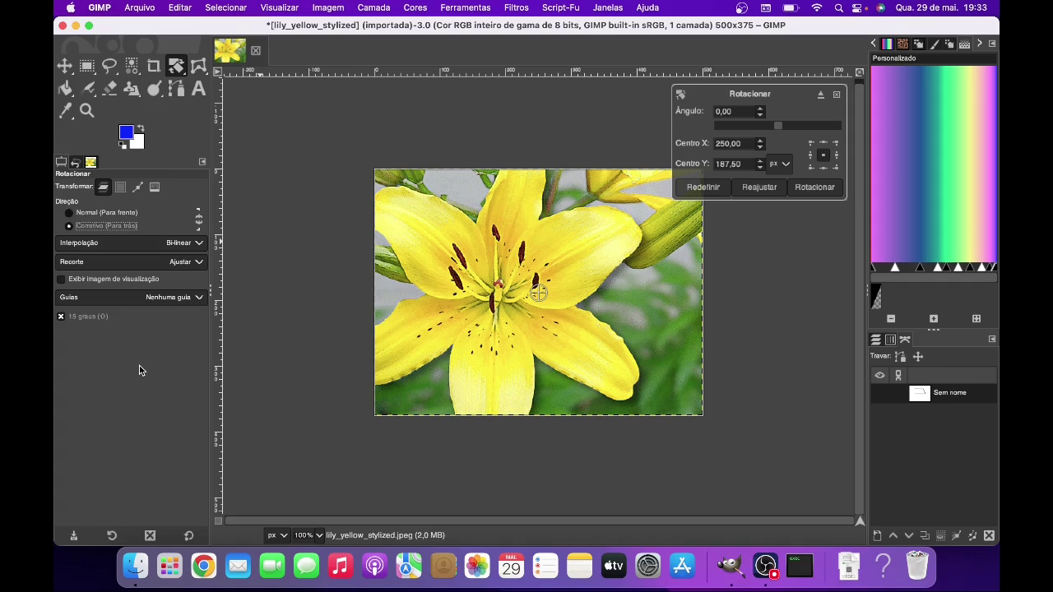
- Try a 45-degree corrective rotation of the layer with the 15-degree constraint on and undo it
{"action": "left_click", "coordinate": [61, 317]}
{"action": "left_click_drag", "start_coordinate": [604, 228], "coordinate": [637, 304]}
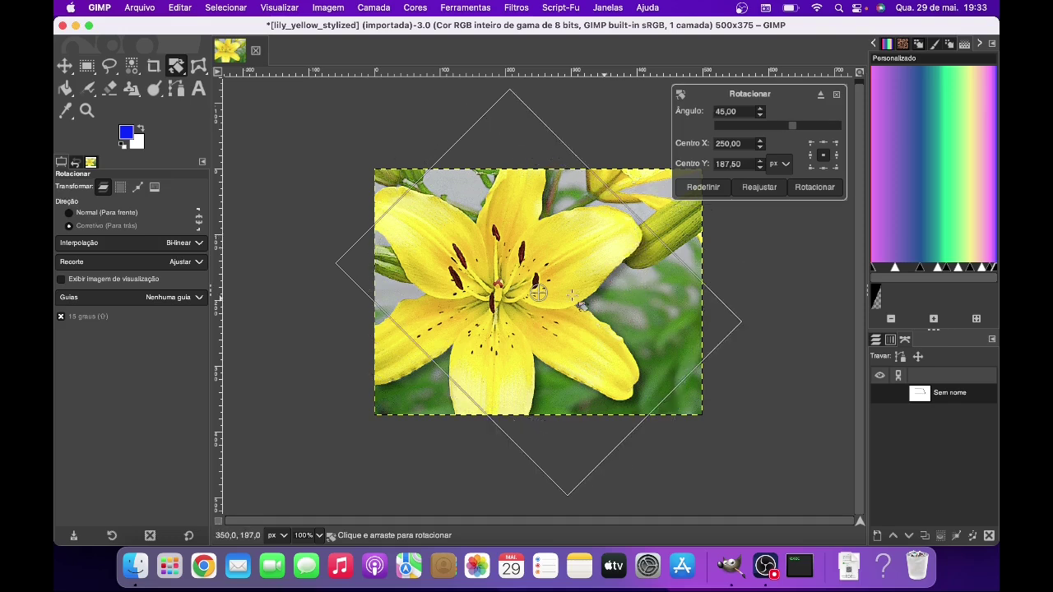
{"action": "left_click", "coordinate": [176, 10]}
{"action": "left_click", "coordinate": [195, 28]}
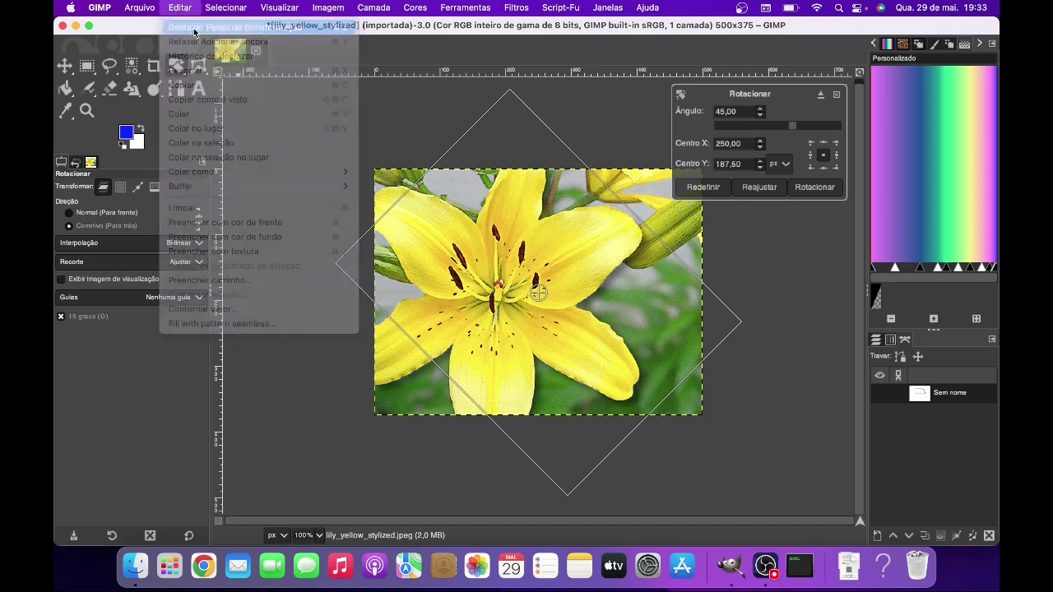
- Turn off the 15-degree constraint, try a free corrective rotation of about 26.42 degrees, undo it and turn the constraint back on
{"action": "left_click", "coordinate": [60, 317]}
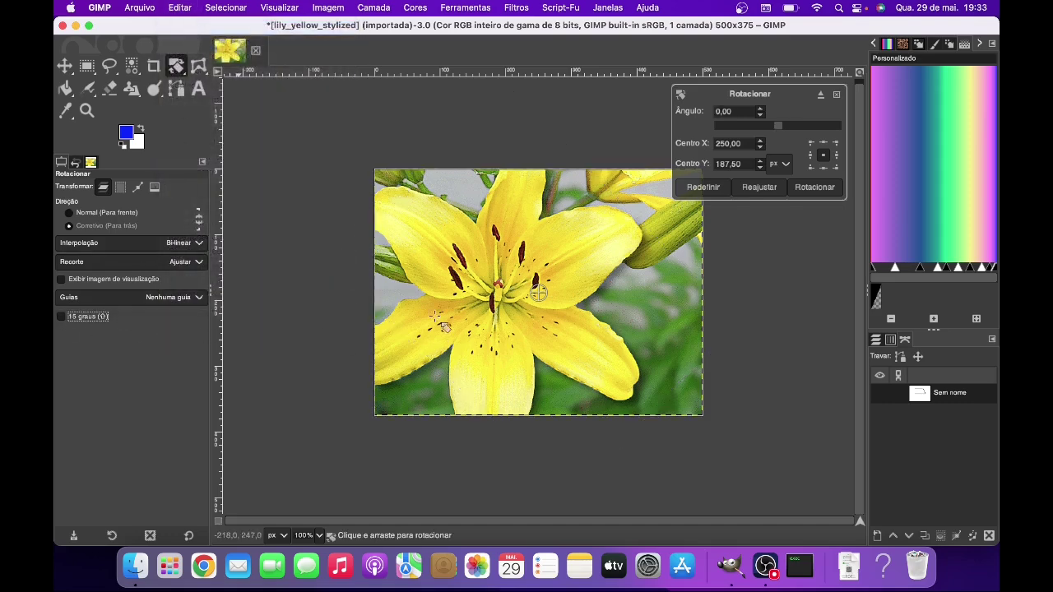
{"action": "left_click_drag", "start_coordinate": [638, 223], "coordinate": [638, 276]}
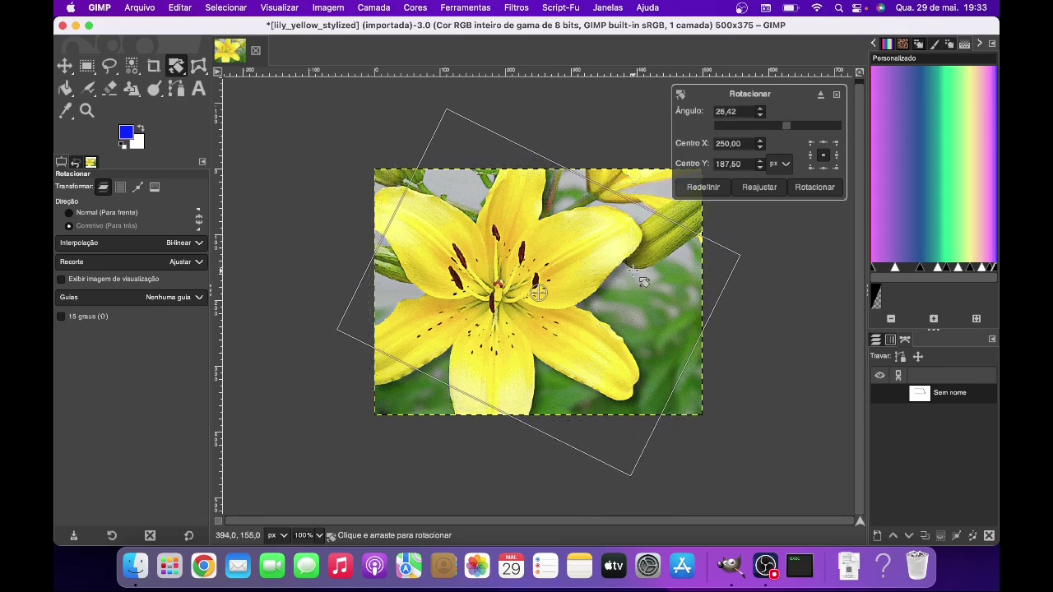
{"action": "left_click", "coordinate": [180, 8]}
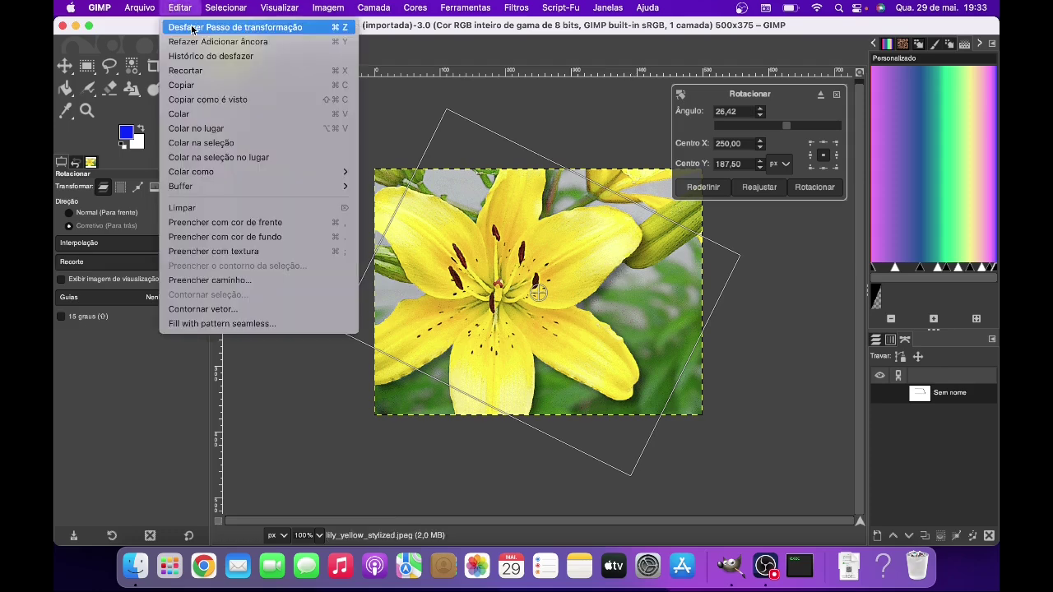
{"action": "left_click", "coordinate": [192, 30]}
{"action": "left_click", "coordinate": [62, 318]}
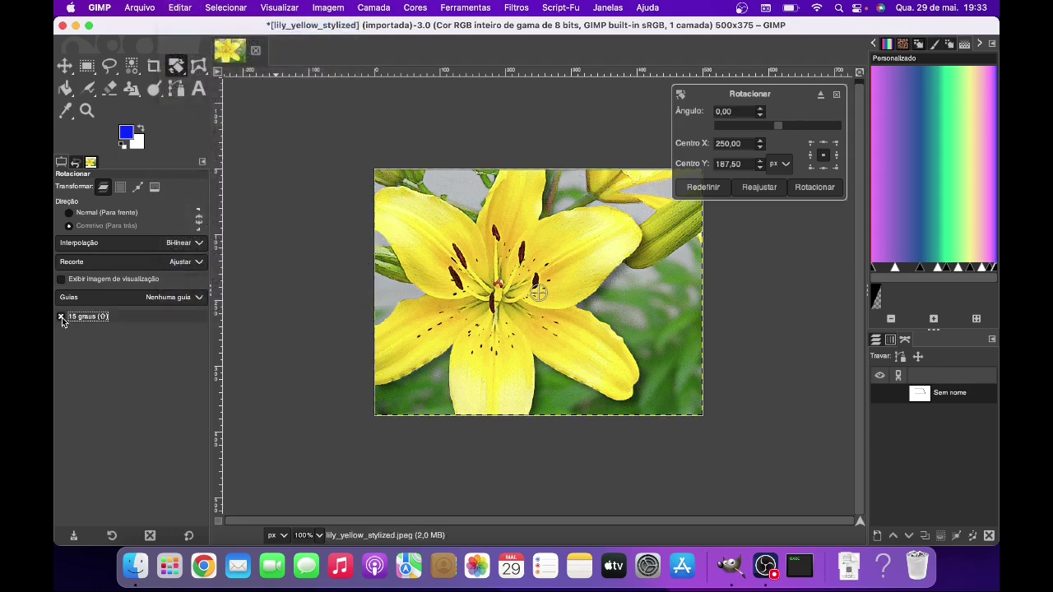
- Reset the Rotate tool's options to their defaults, try a 180-degree rotation of the layer and undo it
{"action": "left_click", "coordinate": [188, 535]}
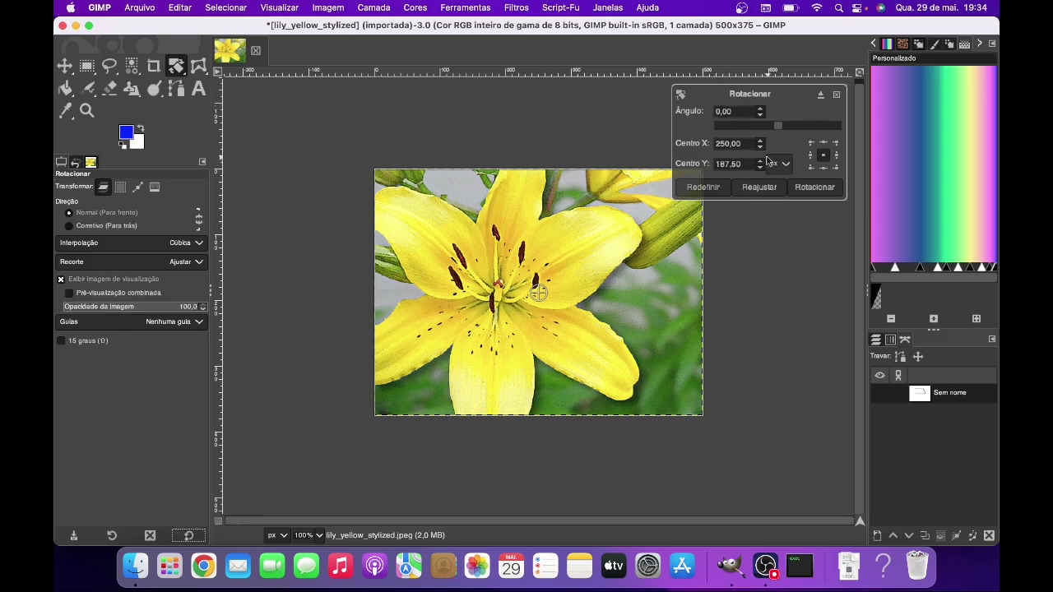
{"action": "double_click", "coordinate": [723, 112]}
{"action": "type", "text": "180"}
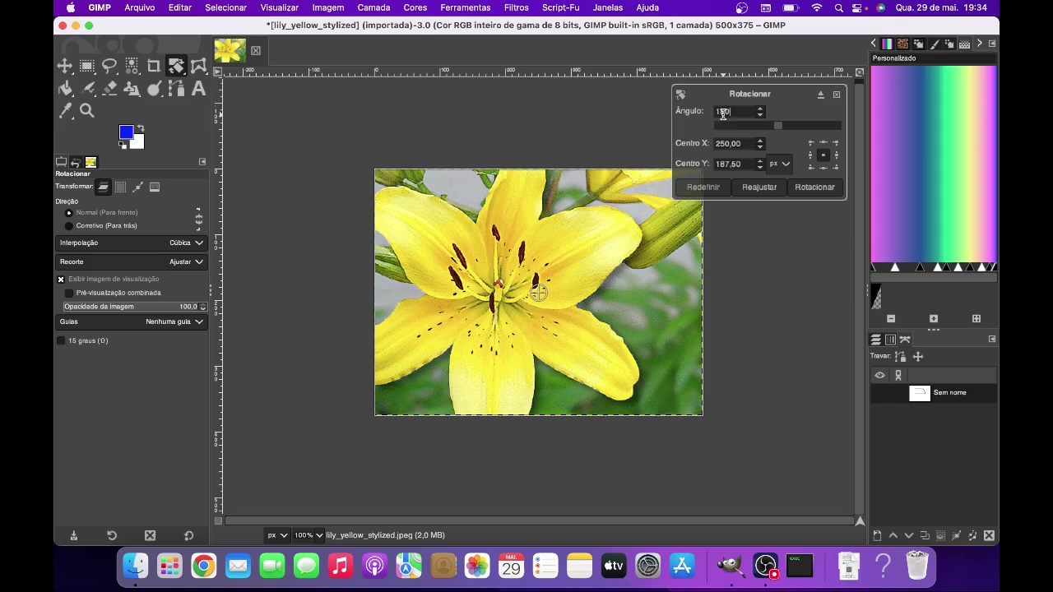
{"action": "left_click", "coordinate": [815, 189]}
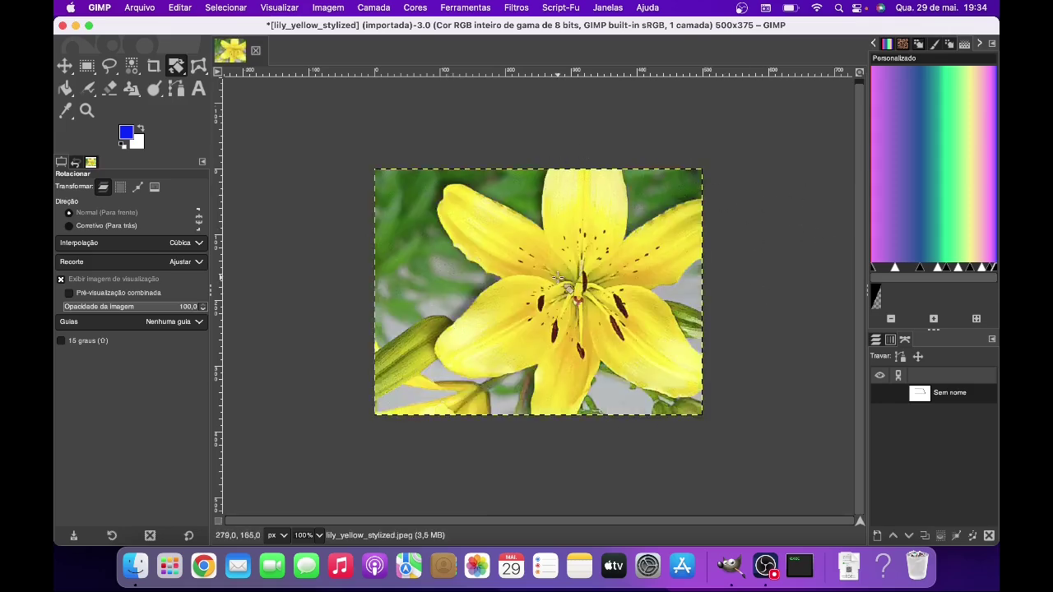
{"action": "left_click", "coordinate": [192, 9]}
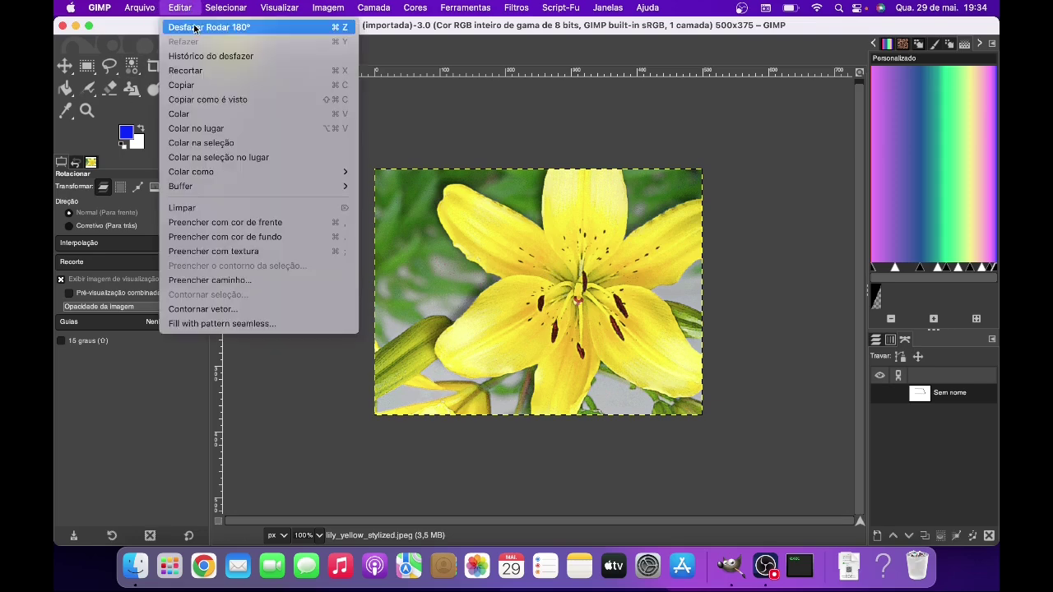
{"action": "left_click", "coordinate": [195, 29]}
- Move the layer's rotation pivot to about X 331 px, set its X to 250 px, and try Readjust on the transform
{"action": "left_click", "coordinate": [707, 256]}
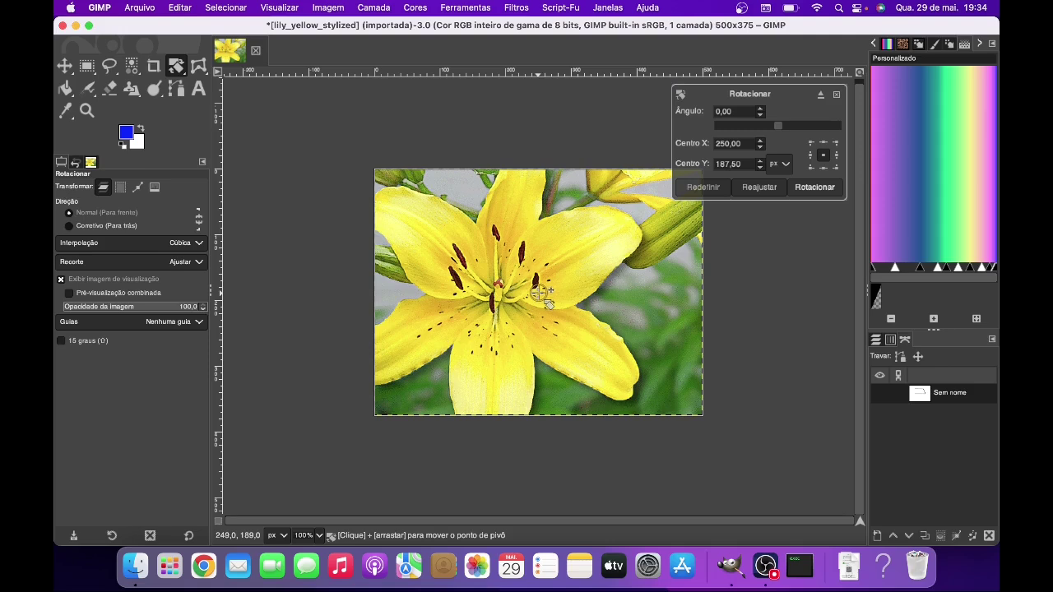
{"action": "left_click_drag", "start_coordinate": [538, 292], "coordinate": [592, 292]}
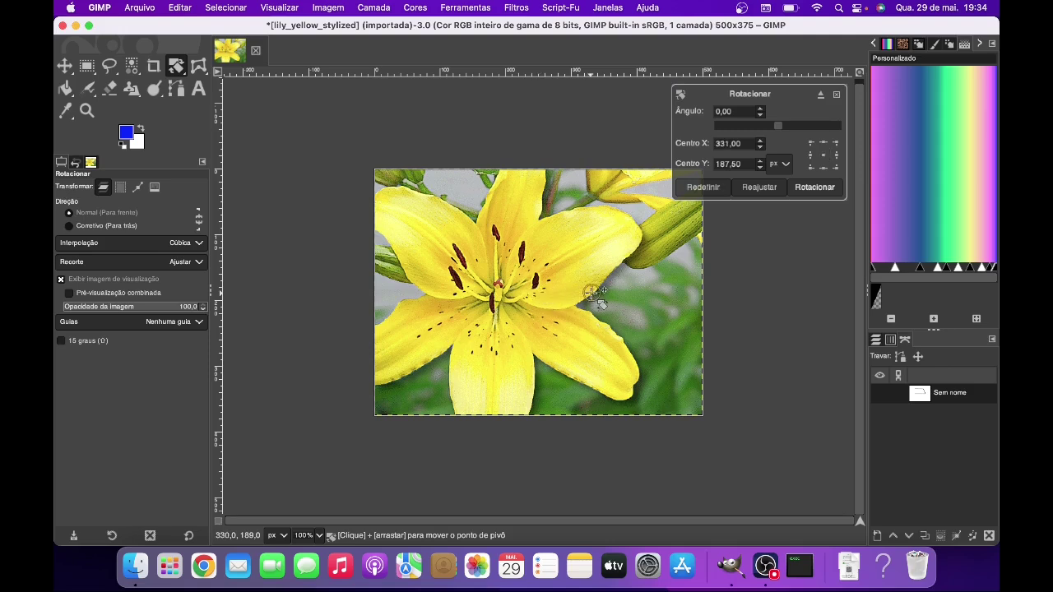
{"action": "double_click", "coordinate": [725, 144]}
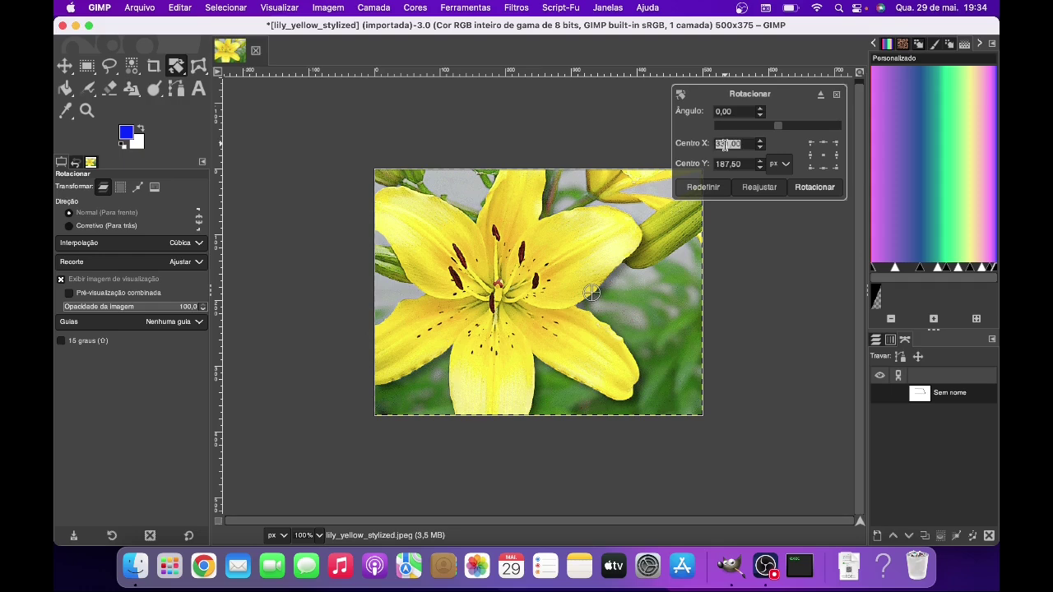
{"action": "type", "text": "24"}
{"action": "type", "text": "0"}
{"action": "key", "text": "Return"}
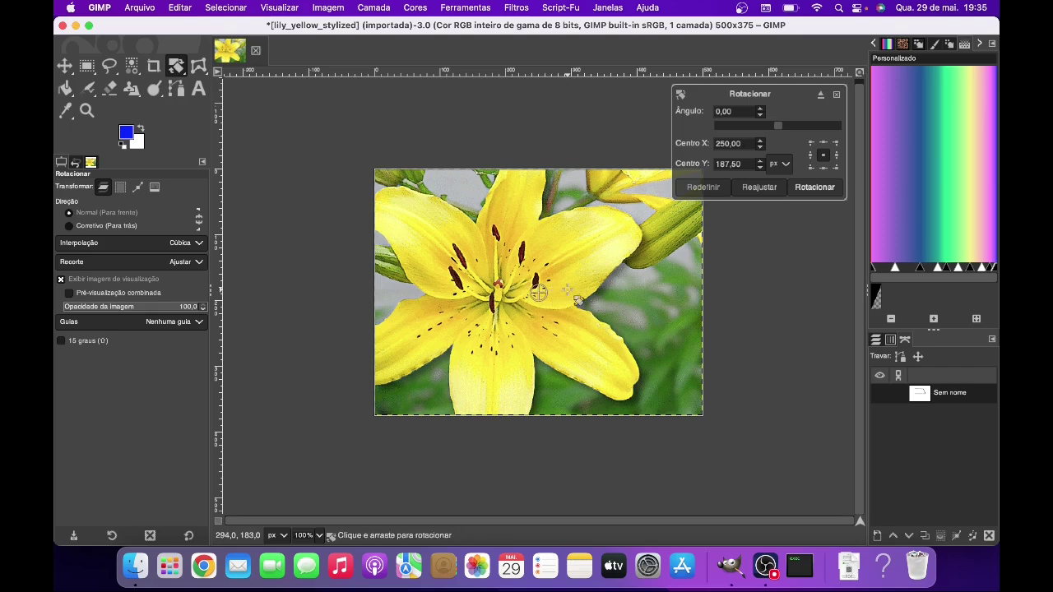
{"action": "left_click", "coordinate": [761, 189]}
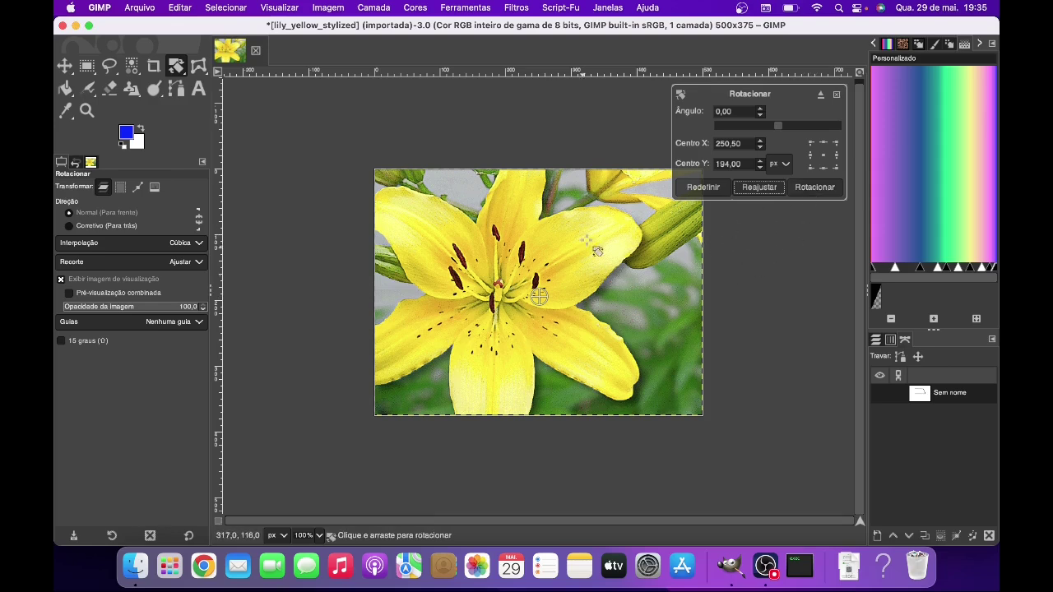
{"action": "left_click", "coordinate": [827, 194]}
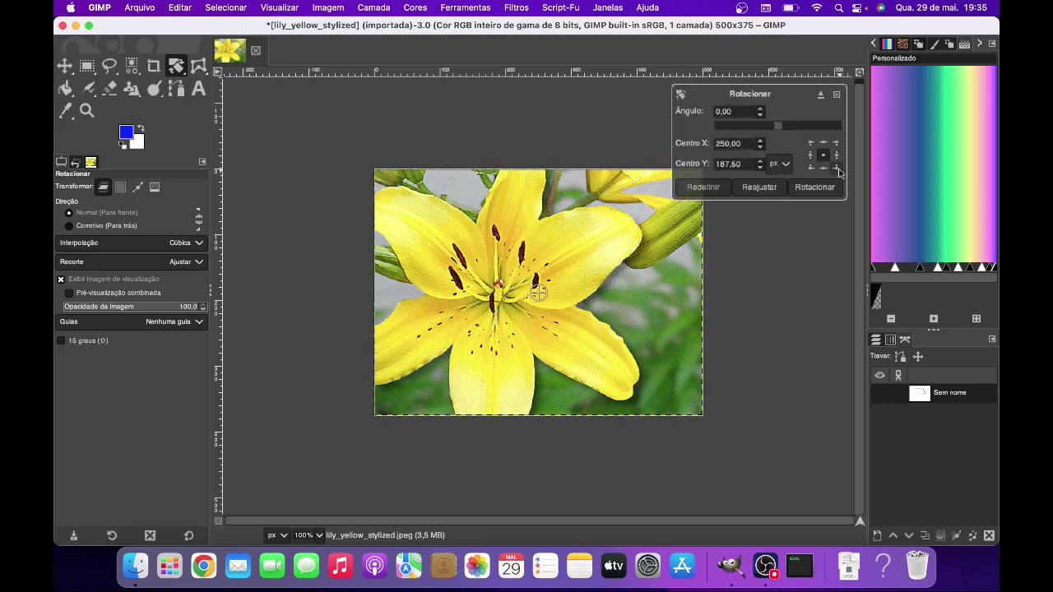
- Try the preset pivot positions from the layer's bottom-right corner along its bottom and left edges to the top-left corner
{"action": "left_click", "coordinate": [837, 168]}
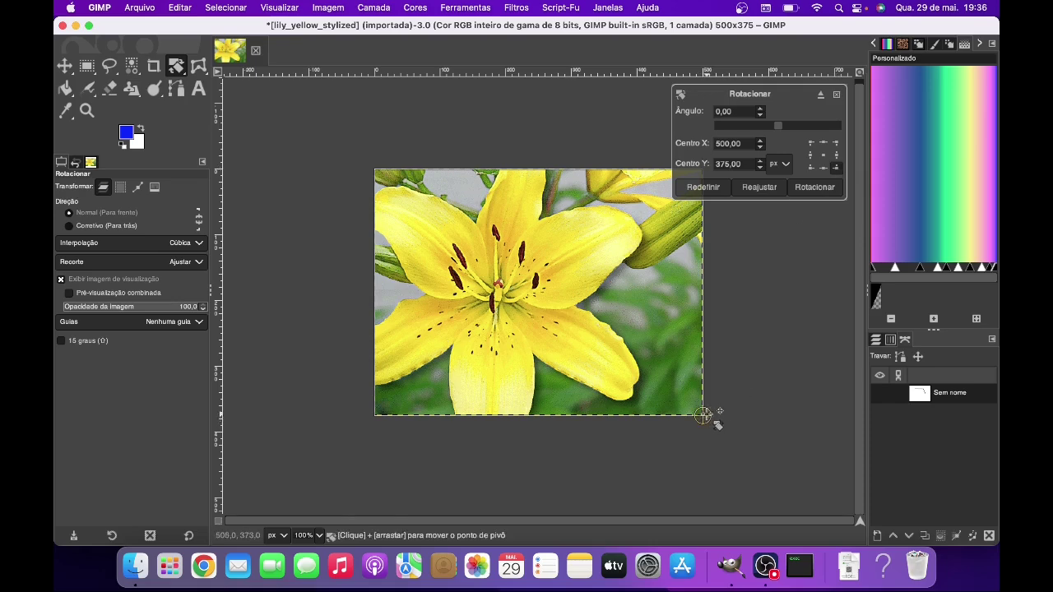
{"action": "left_click", "coordinate": [824, 170]}
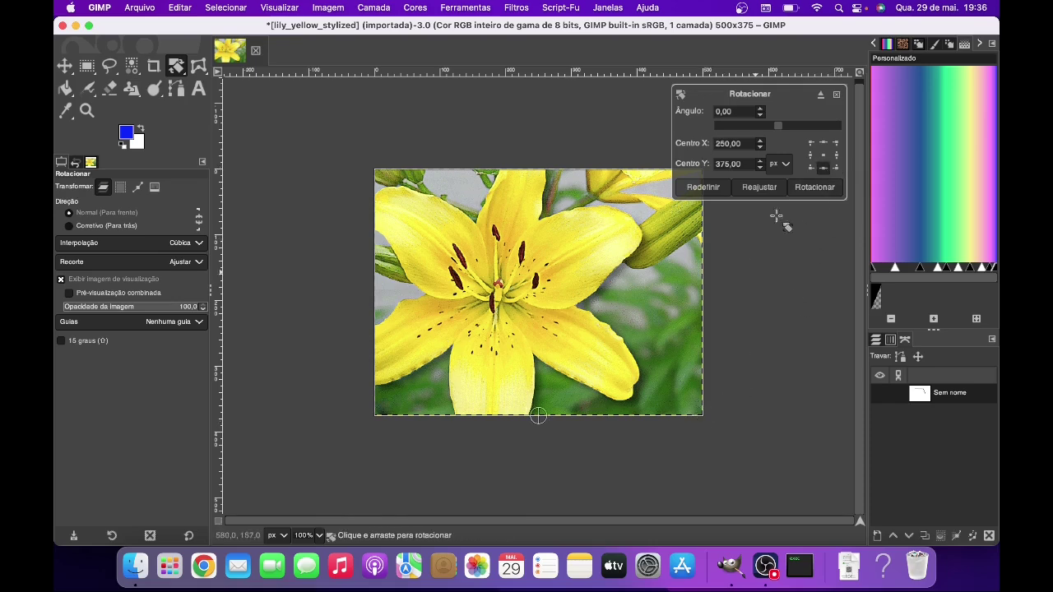
{"action": "left_click", "coordinate": [812, 168]}
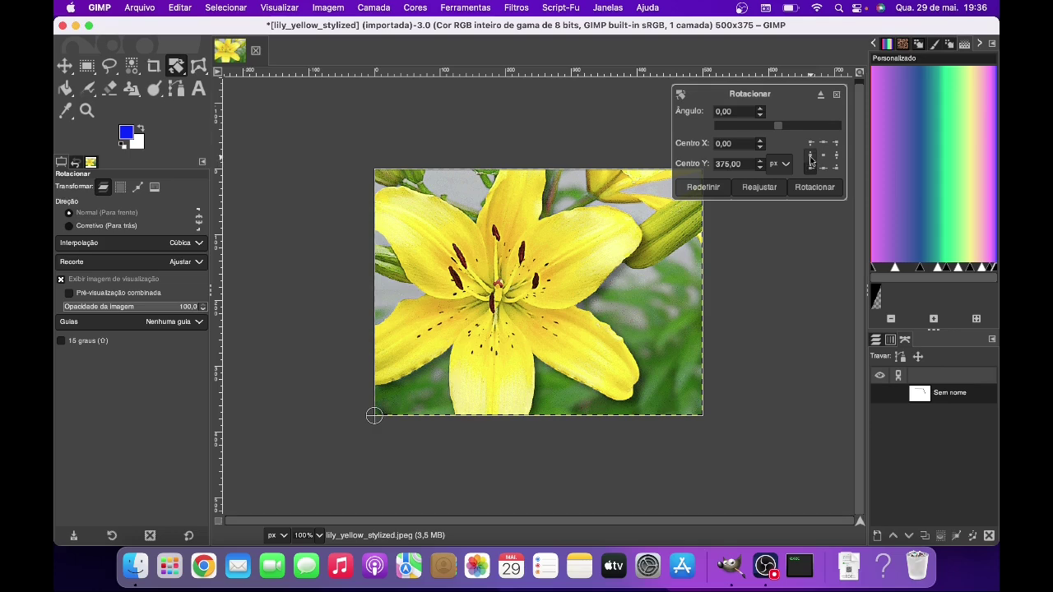
{"action": "left_click", "coordinate": [811, 155]}
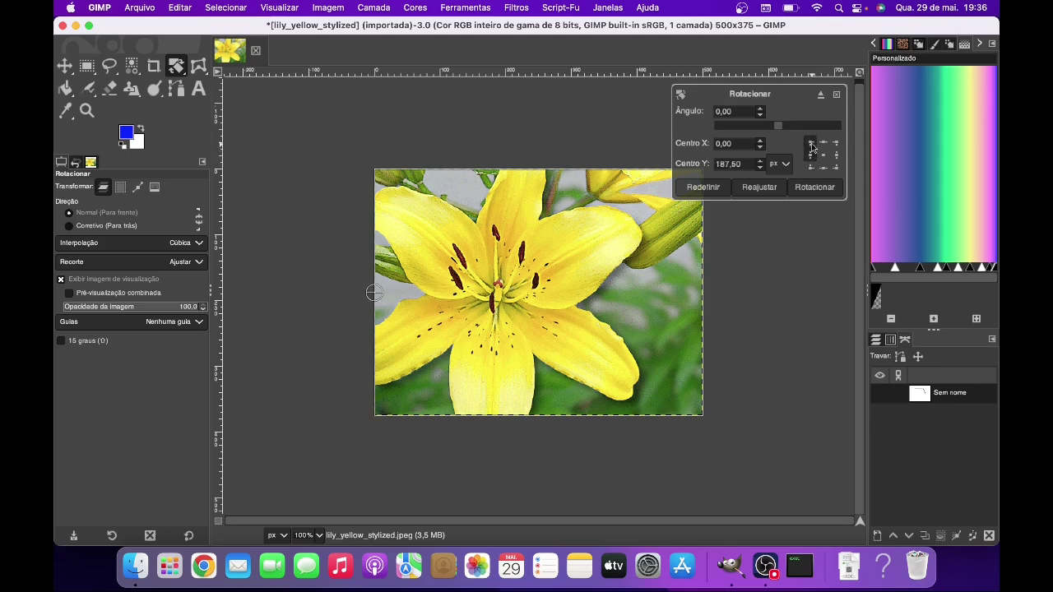
{"action": "left_click", "coordinate": [811, 143]}
- Place the pivot at the midpoint of the layer's left edge, try a rotation of about 24.55 degrees and readjust the transform
{"action": "left_click", "coordinate": [811, 154]}
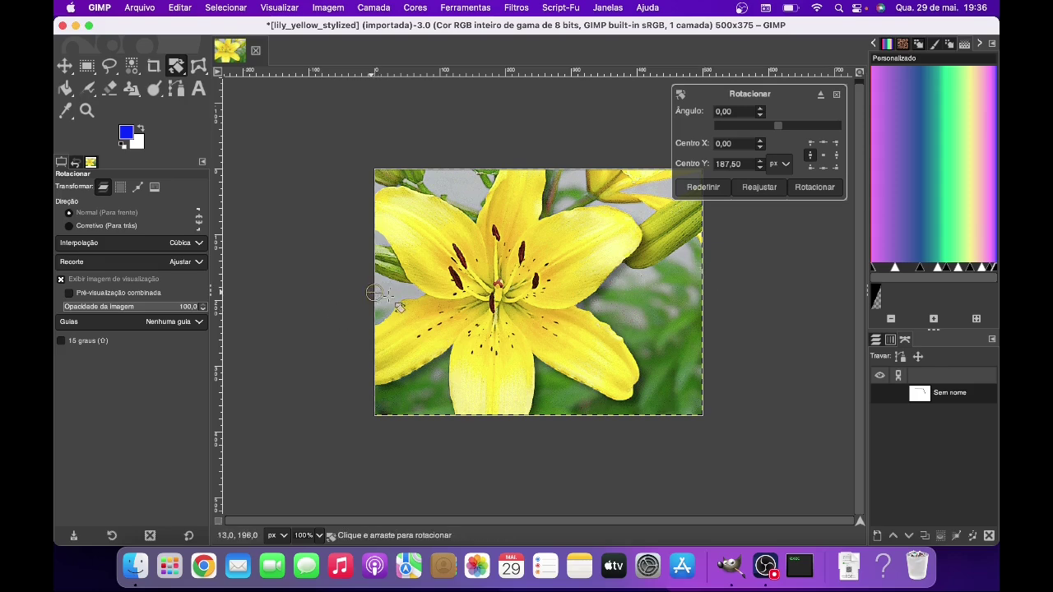
{"action": "left_click_drag", "start_coordinate": [682, 259], "coordinate": [684, 404]}
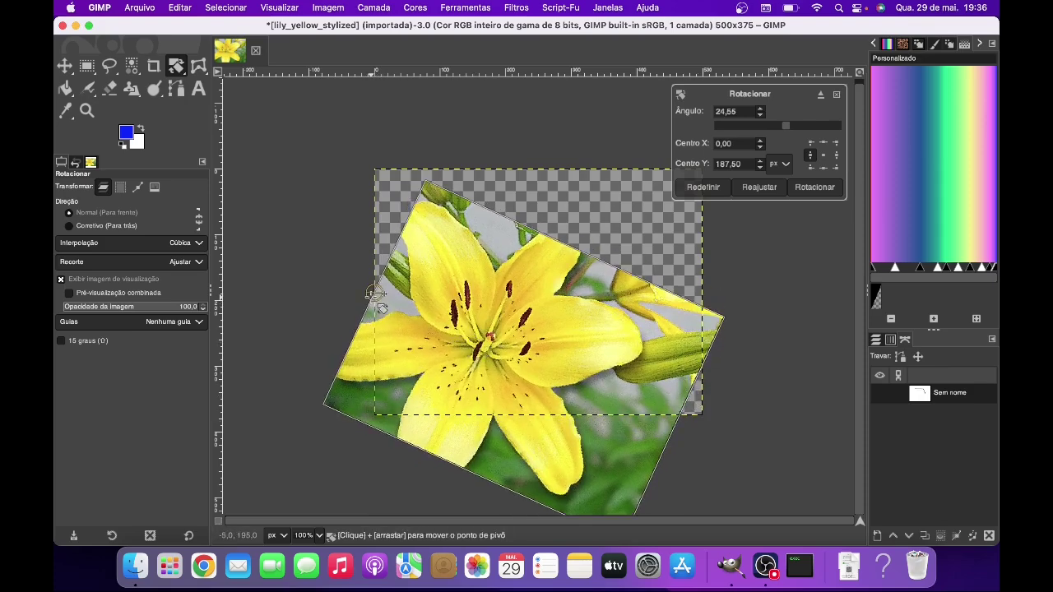
{"action": "left_click", "coordinate": [759, 186]}
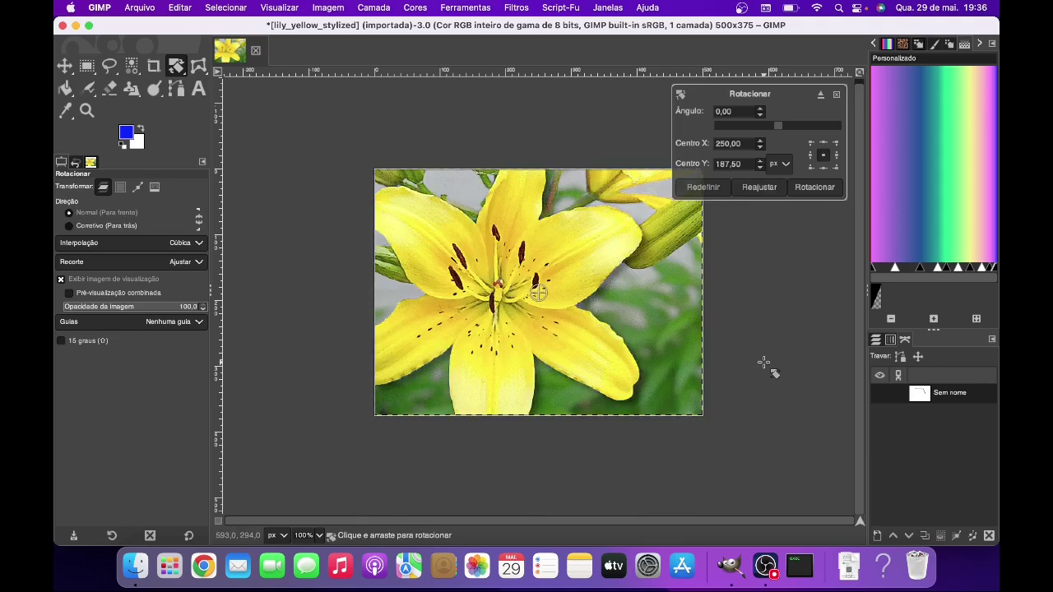